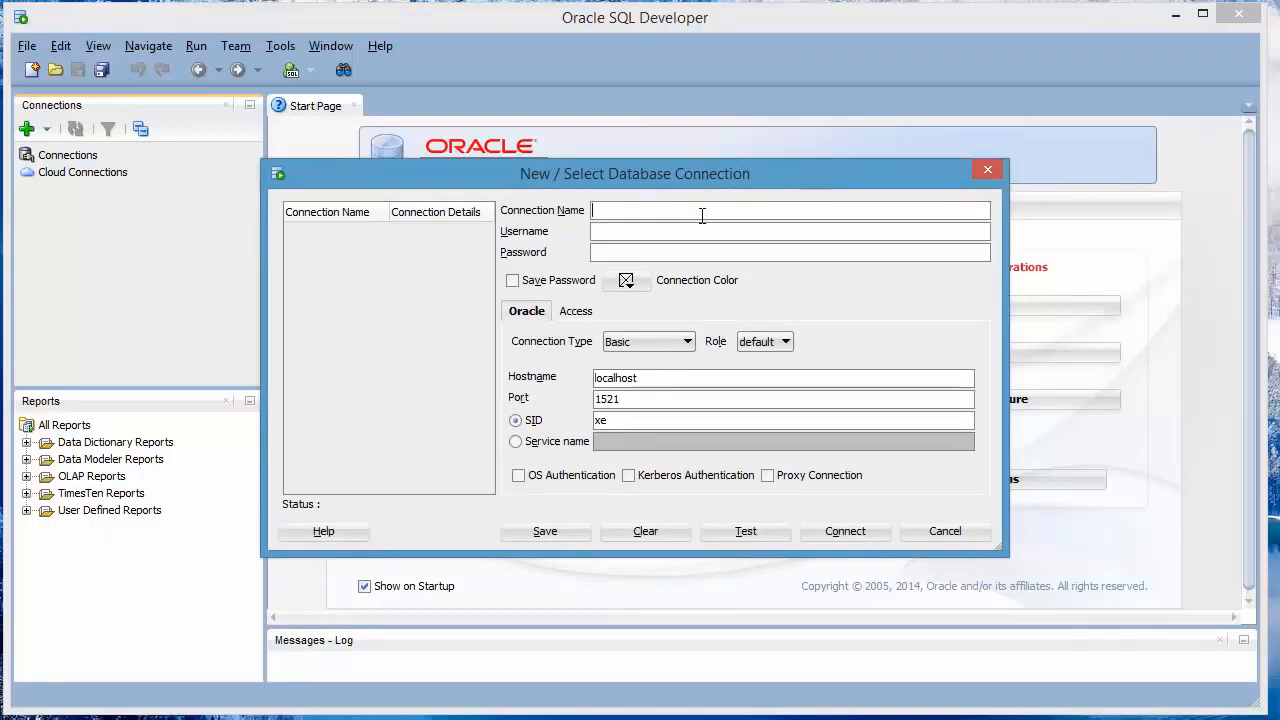
Name the new connection "BTM 382 - system", enter username system and the account password, and enable saving the password.
{"action": "type", "text": "BTM 382 - system"}
{"action": "key", "text": "Tab"}
{"action": "type", "text": "system"}
{"action": "key", "text": "Tab"}
{"action": "type", "text": "•••••"}
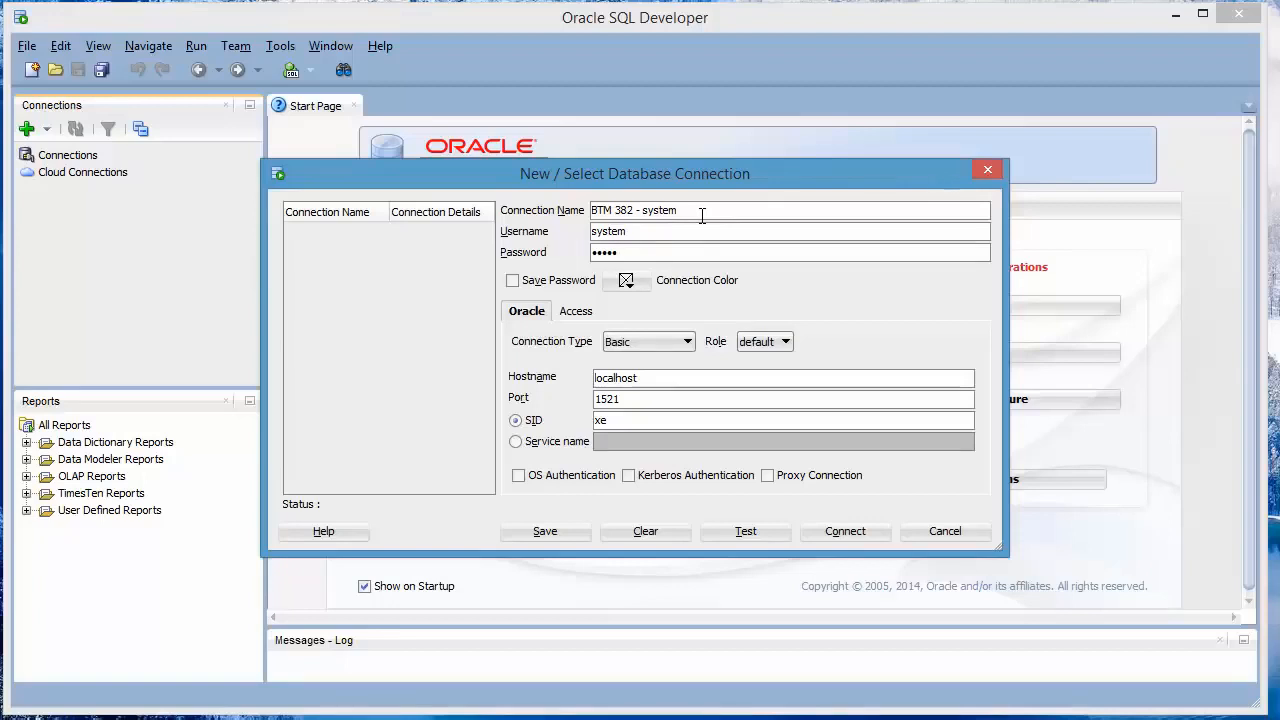
{"action": "left_click", "coordinate": [513, 281]}
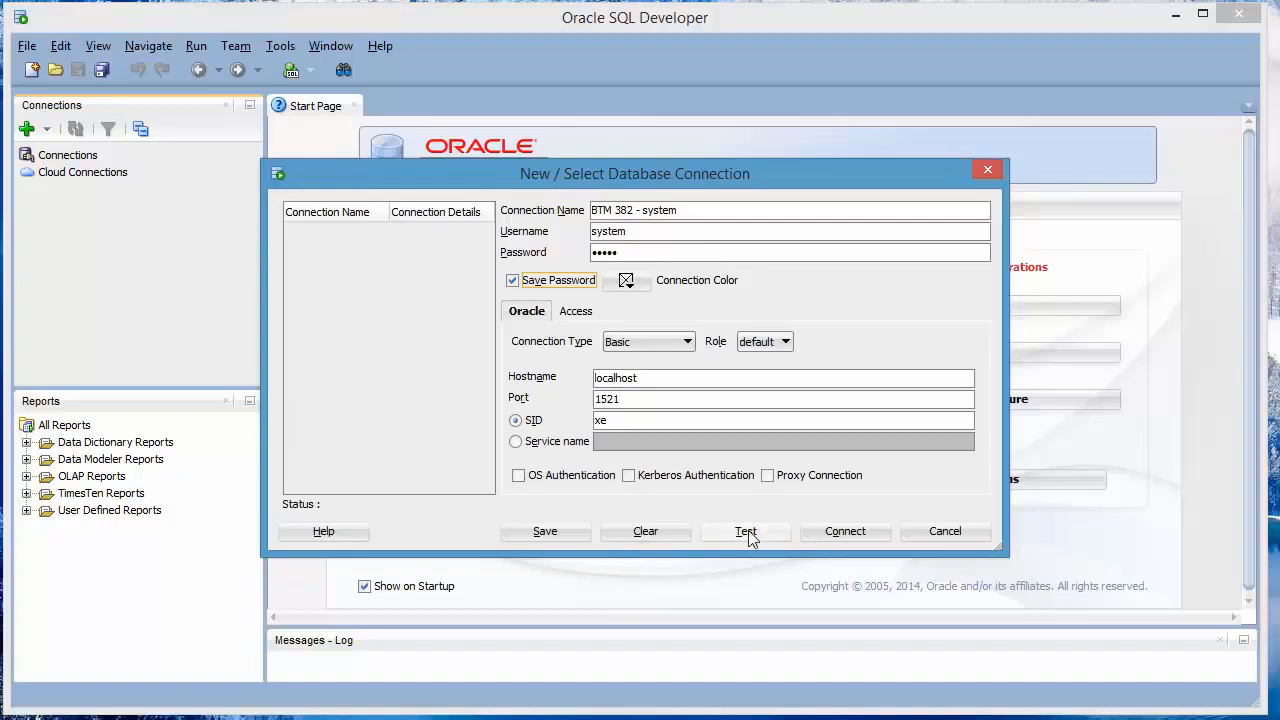
Test the BTM 382 - system connection settings and connect to the database.
{"action": "left_click", "coordinate": [748, 530]}
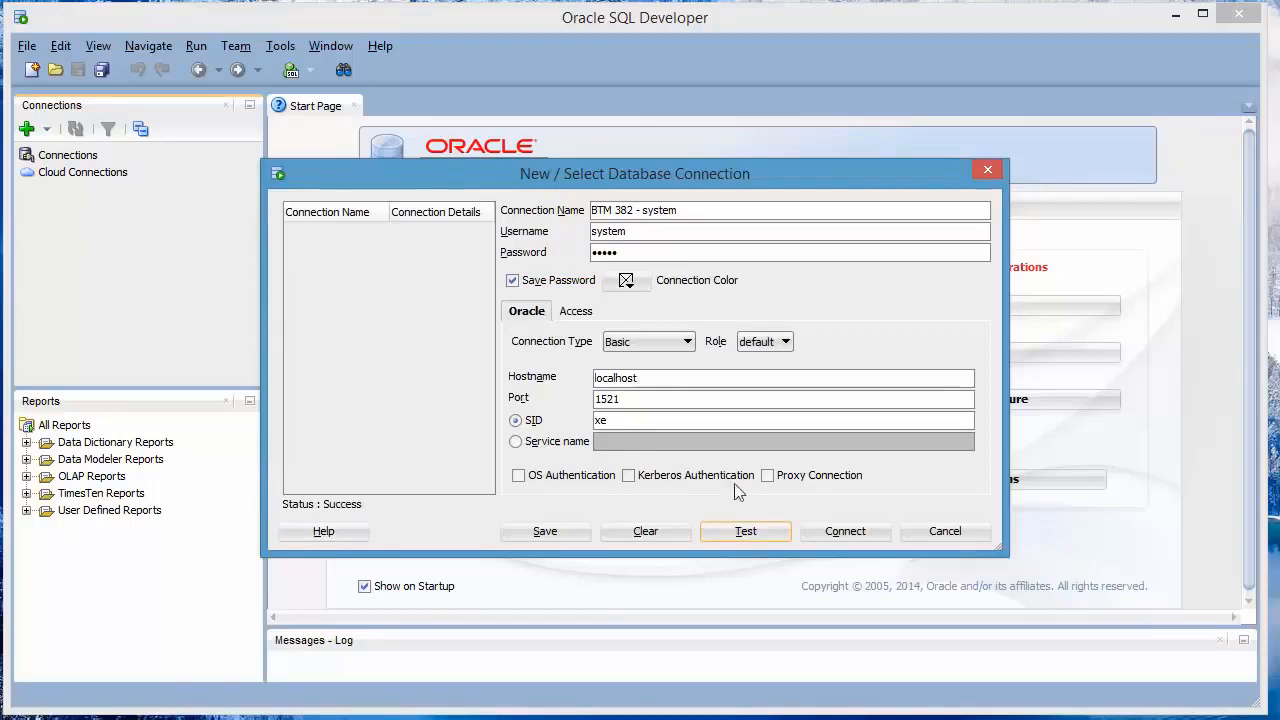
{"action": "left_click", "coordinate": [850, 533]}
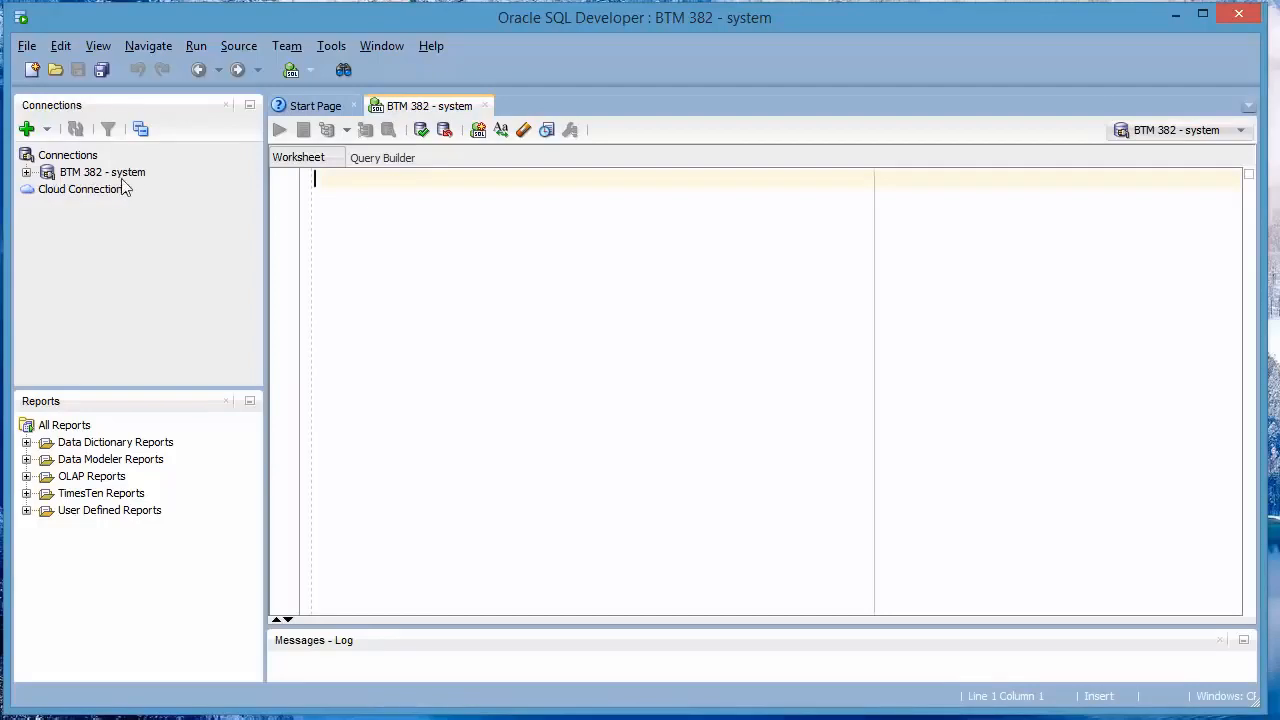
Expand the BTM 382 - system connection with the Reports panel closed, and start creating a new user under Other Users.
{"action": "left_click", "coordinate": [27, 174]}
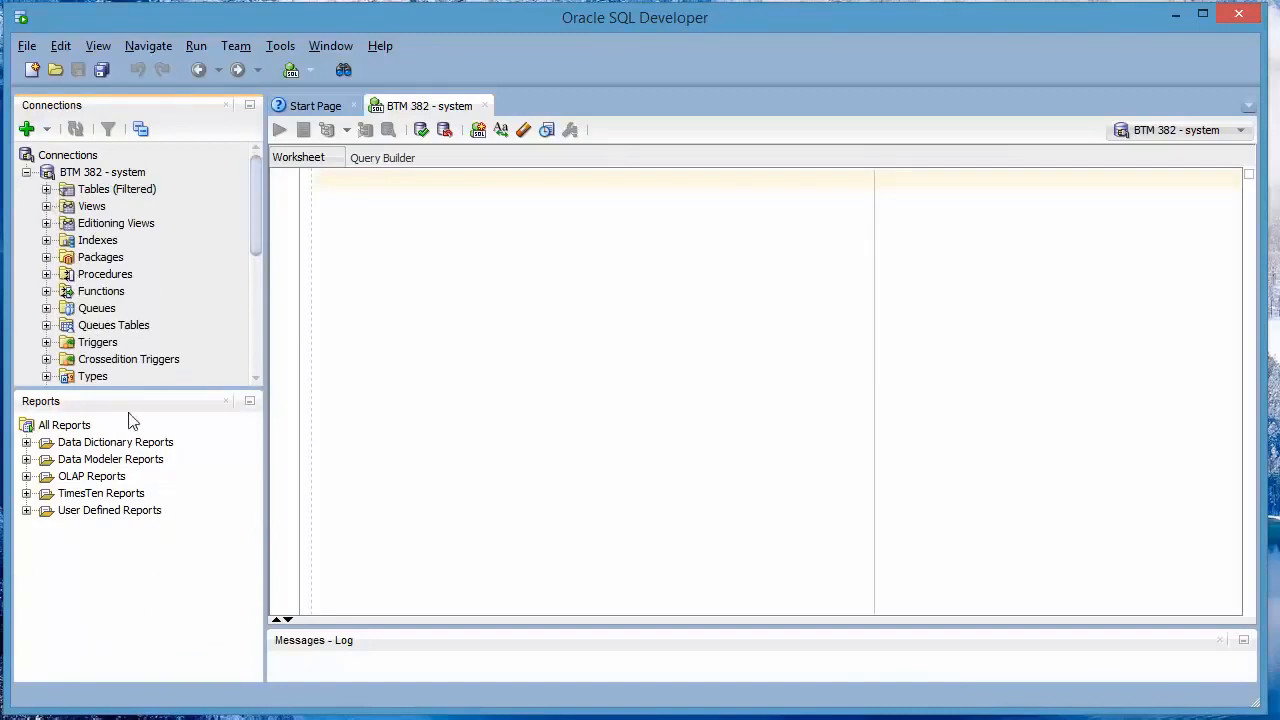
{"action": "left_click", "coordinate": [226, 401]}
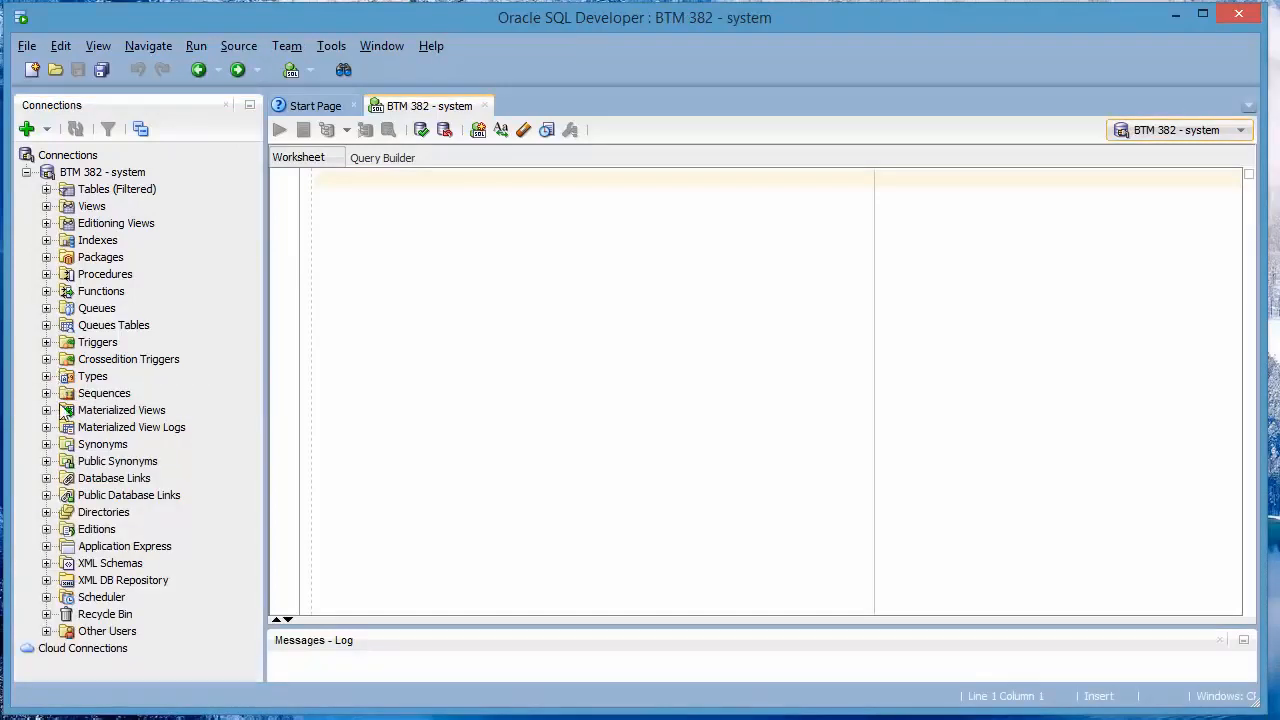
{"action": "left_click", "coordinate": [93, 633]}
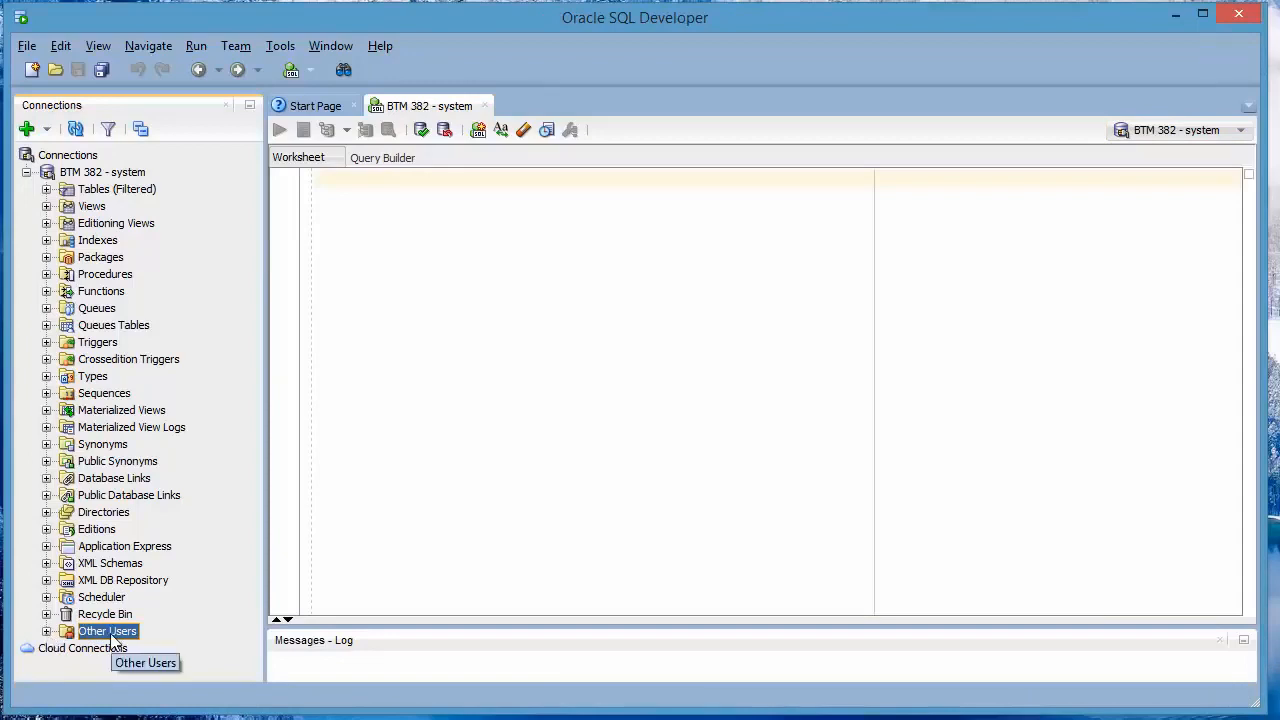
{"action": "right_click", "coordinate": [116, 636]}
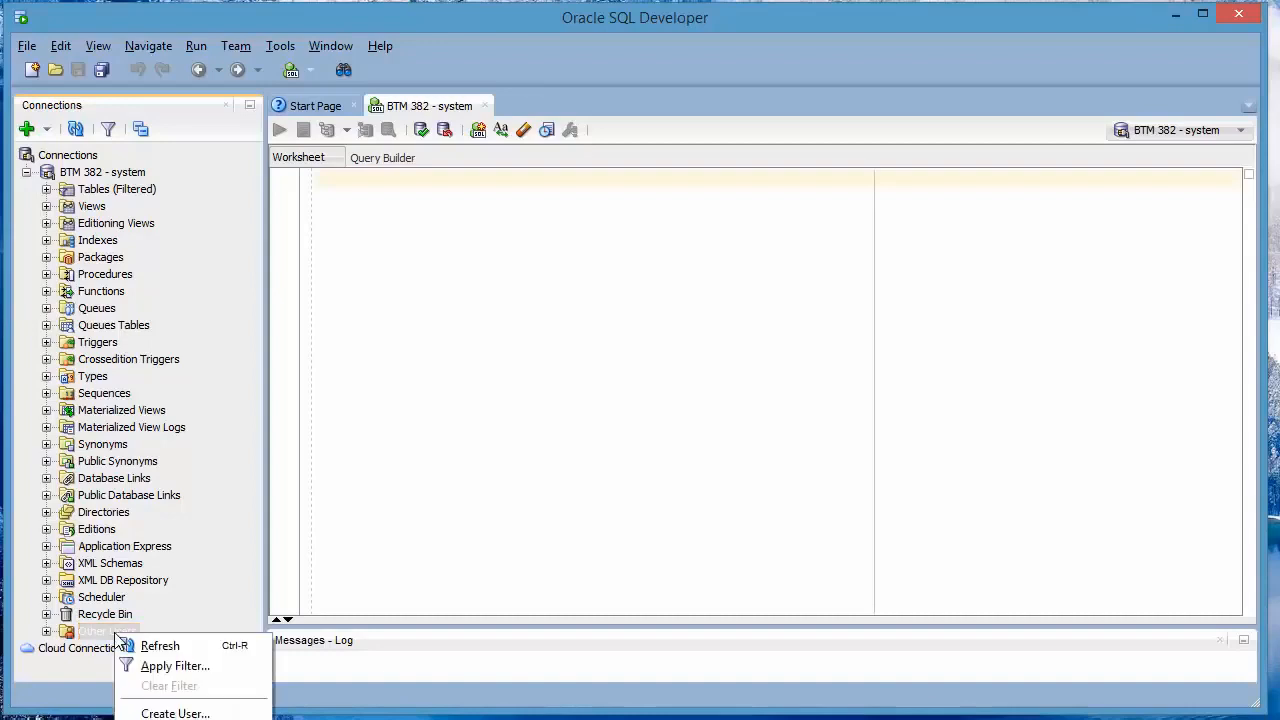
{"action": "left_click", "coordinate": [190, 712]}
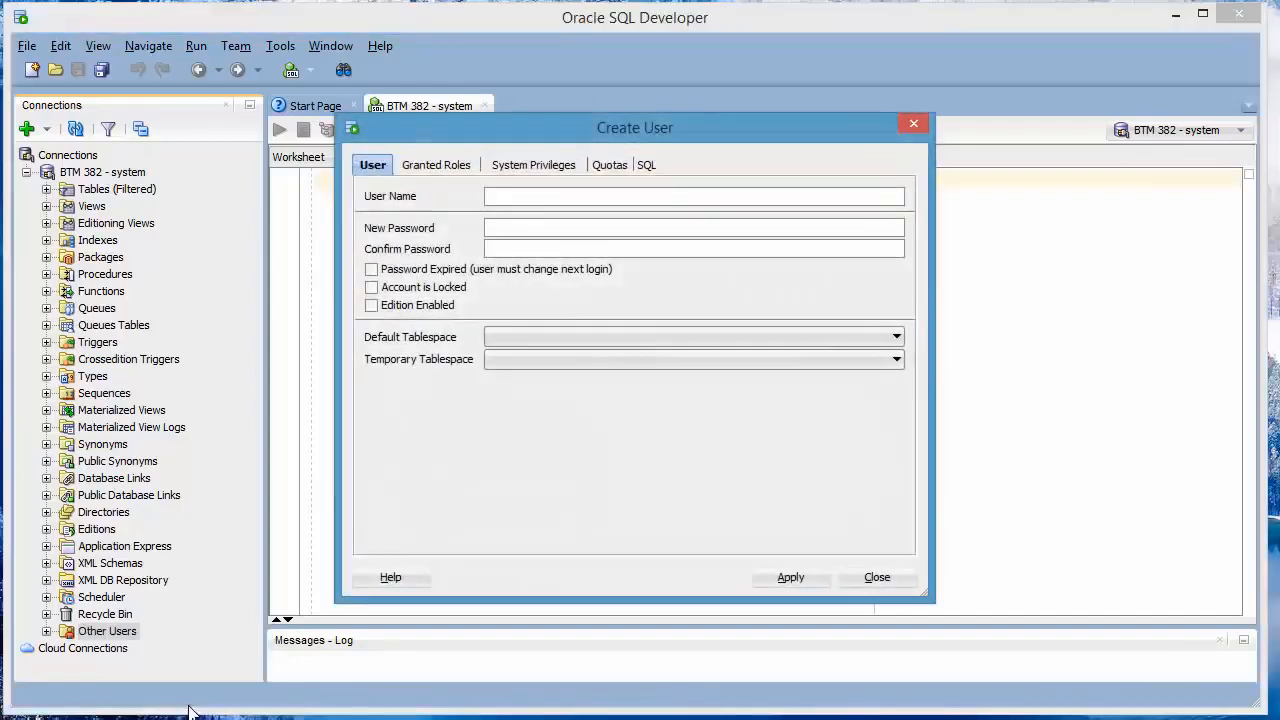
Create the user tripartio, entering and confirming the new account password.
{"action": "left_click", "coordinate": [552, 197]}
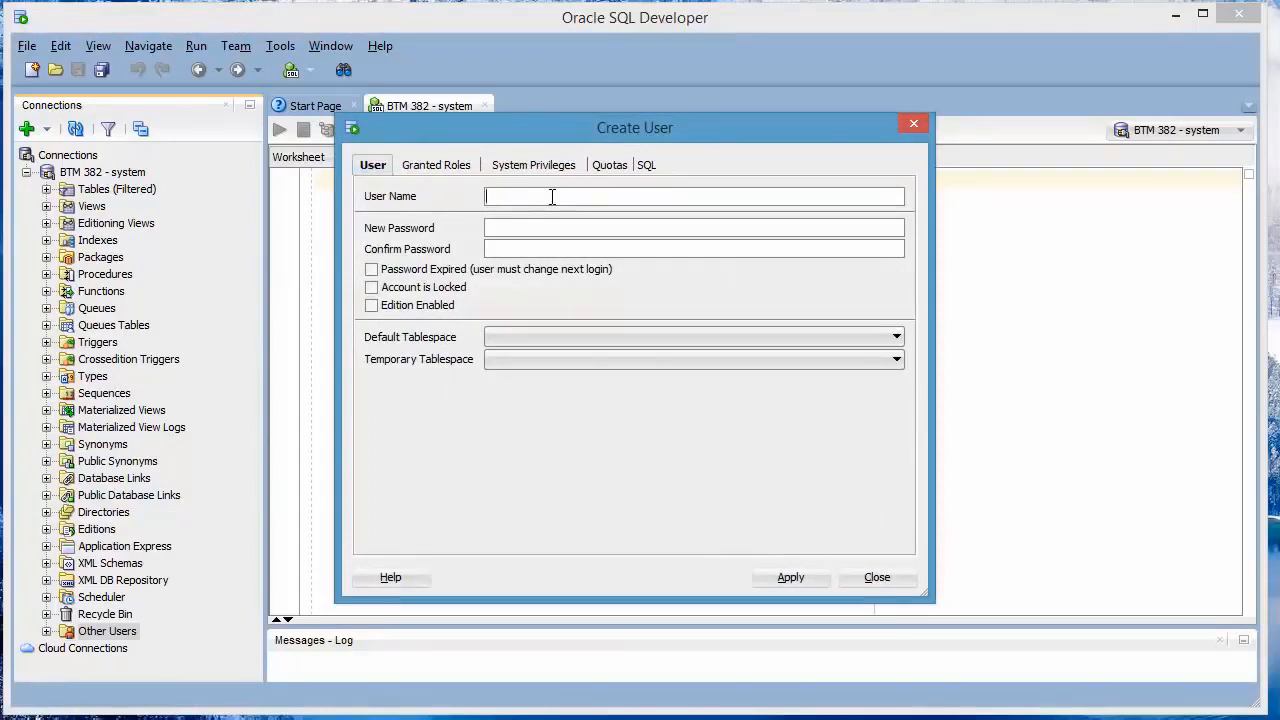
{"action": "type", "text": "tripartio"}
{"action": "left_click", "coordinate": [531, 227]}
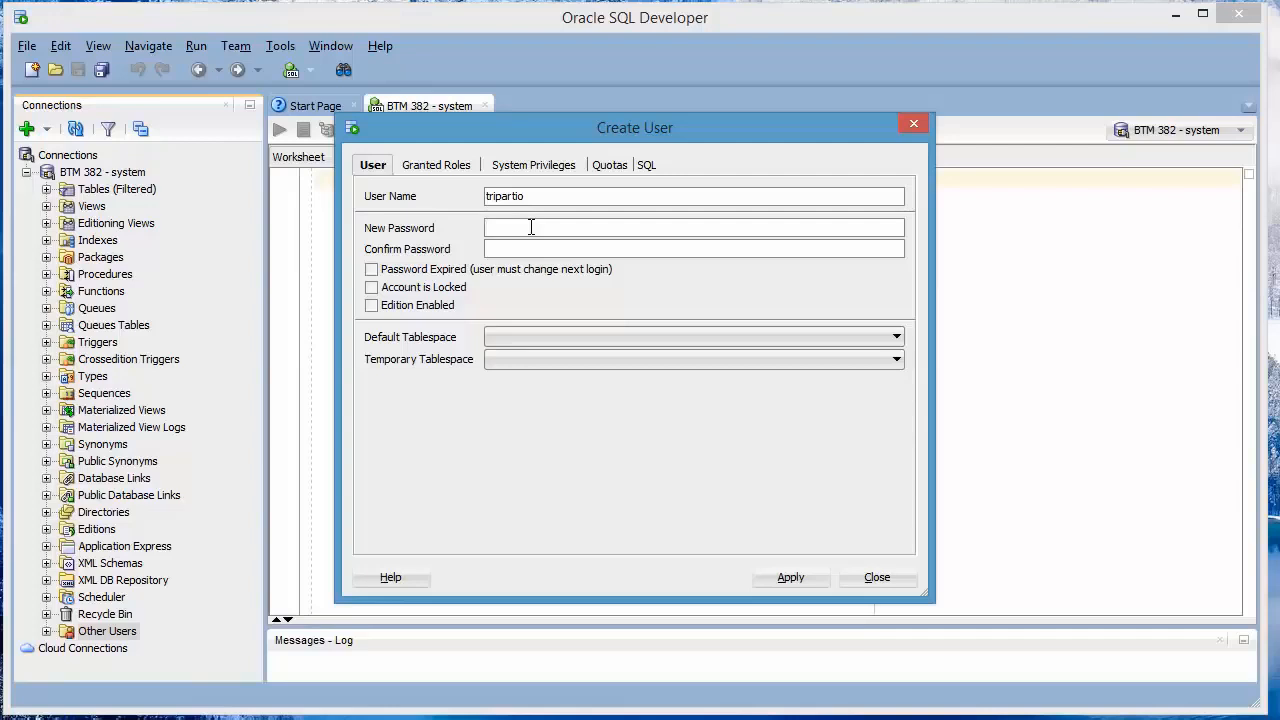
{"action": "type", "text": "••••••"}
{"action": "left_click", "coordinate": [789, 577]}
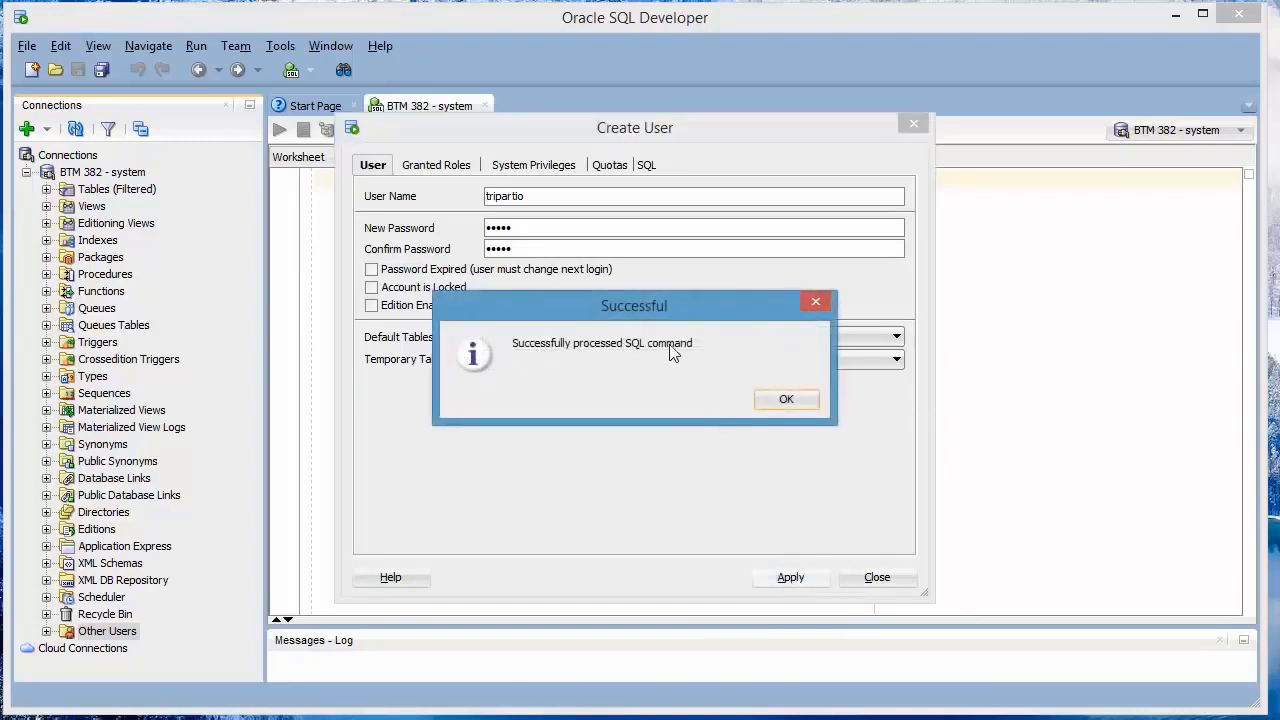
{"action": "left_click", "coordinate": [788, 400]}
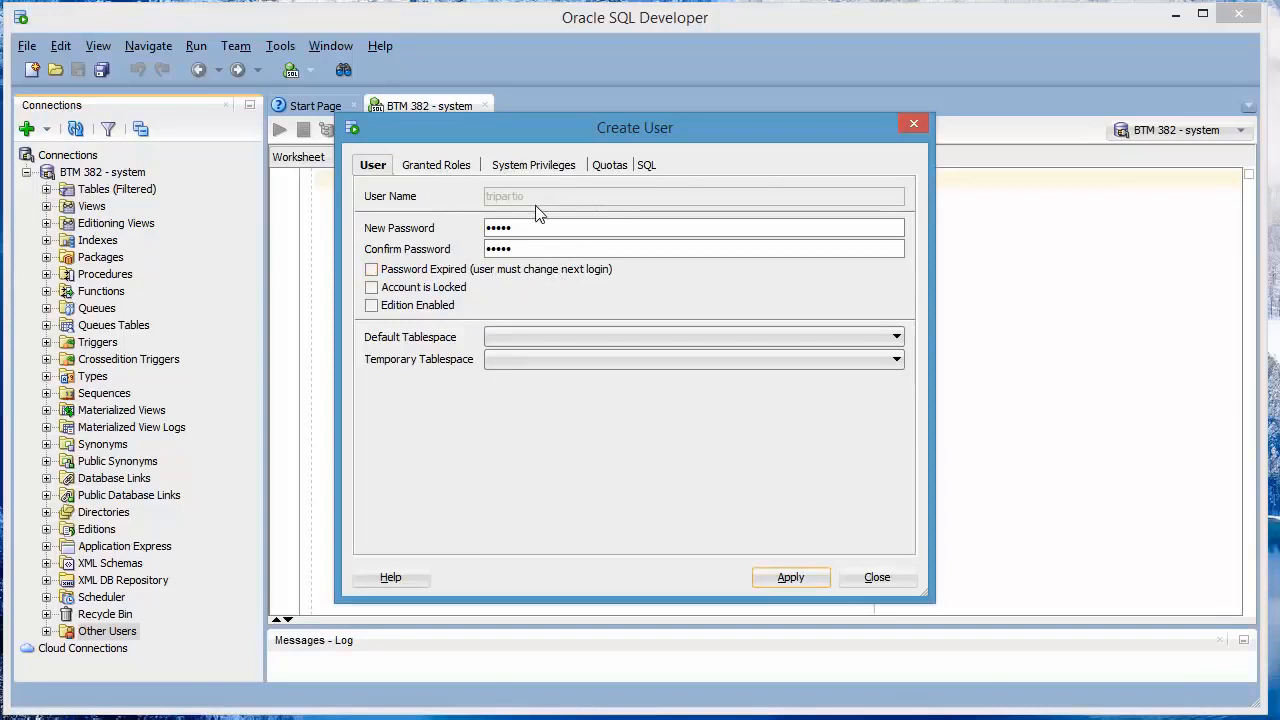
Try to grant all roles to tripartio from the Create User dialog, and close the dialog.
{"action": "left_click", "coordinate": [443, 171]}
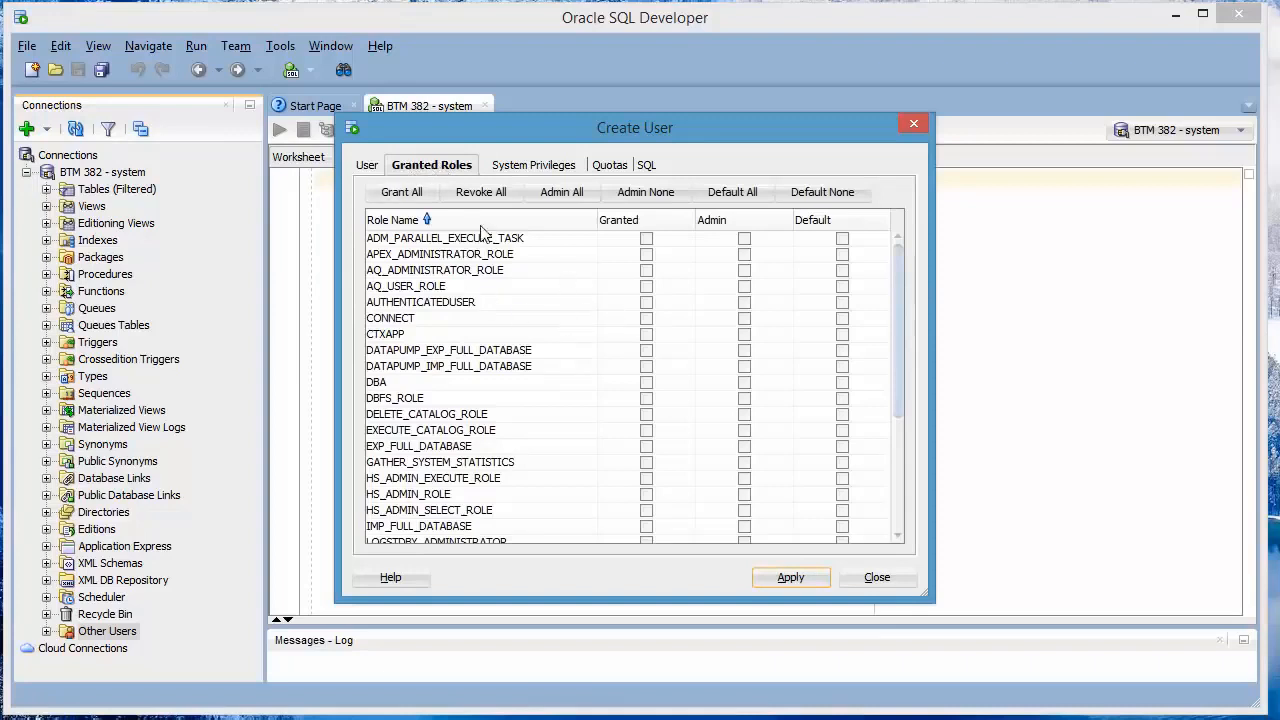
{"action": "left_click", "coordinate": [403, 192]}
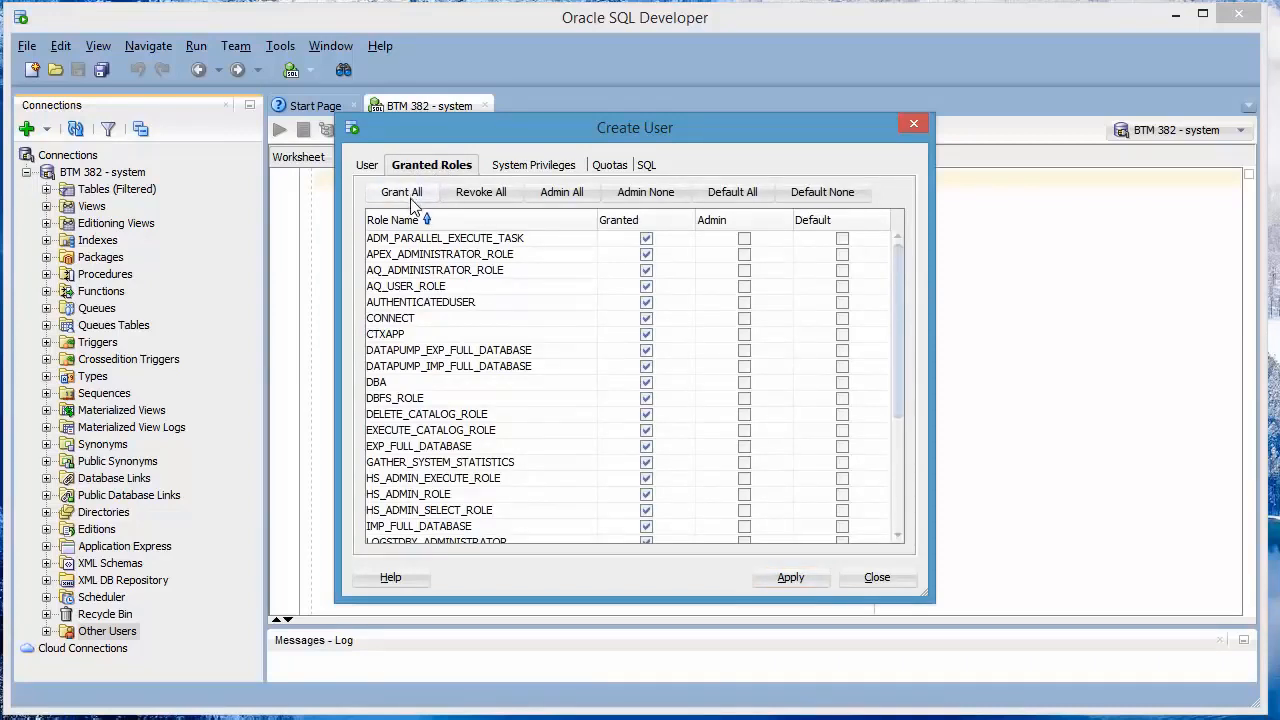
{"action": "left_click", "coordinate": [791, 577]}
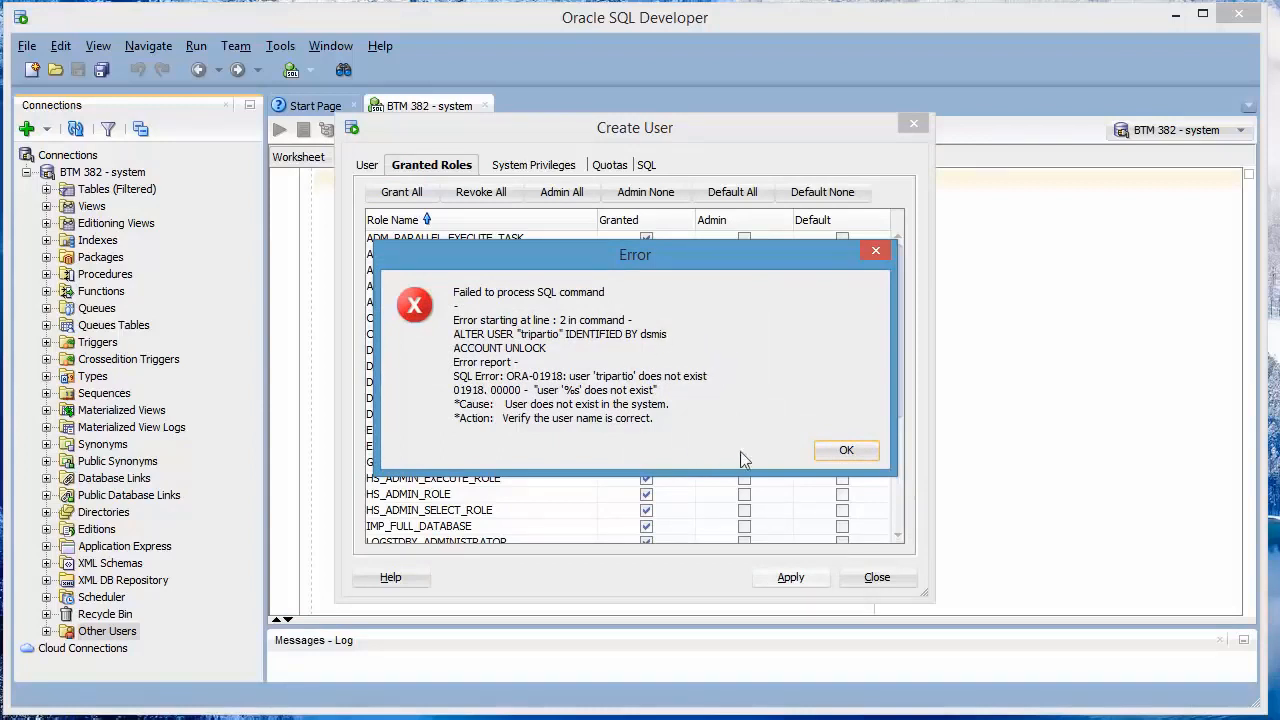
{"action": "left_click", "coordinate": [846, 450]}
{"action": "left_click", "coordinate": [858, 453]}
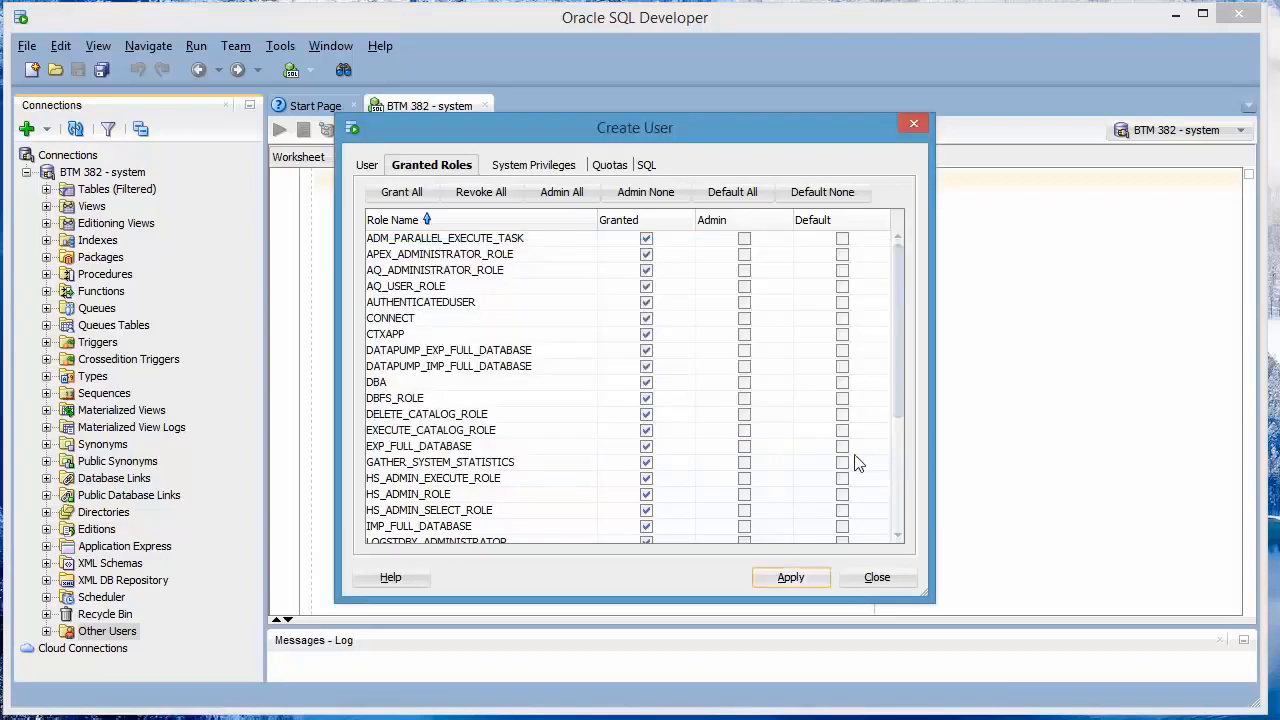
{"action": "left_click", "coordinate": [892, 578]}
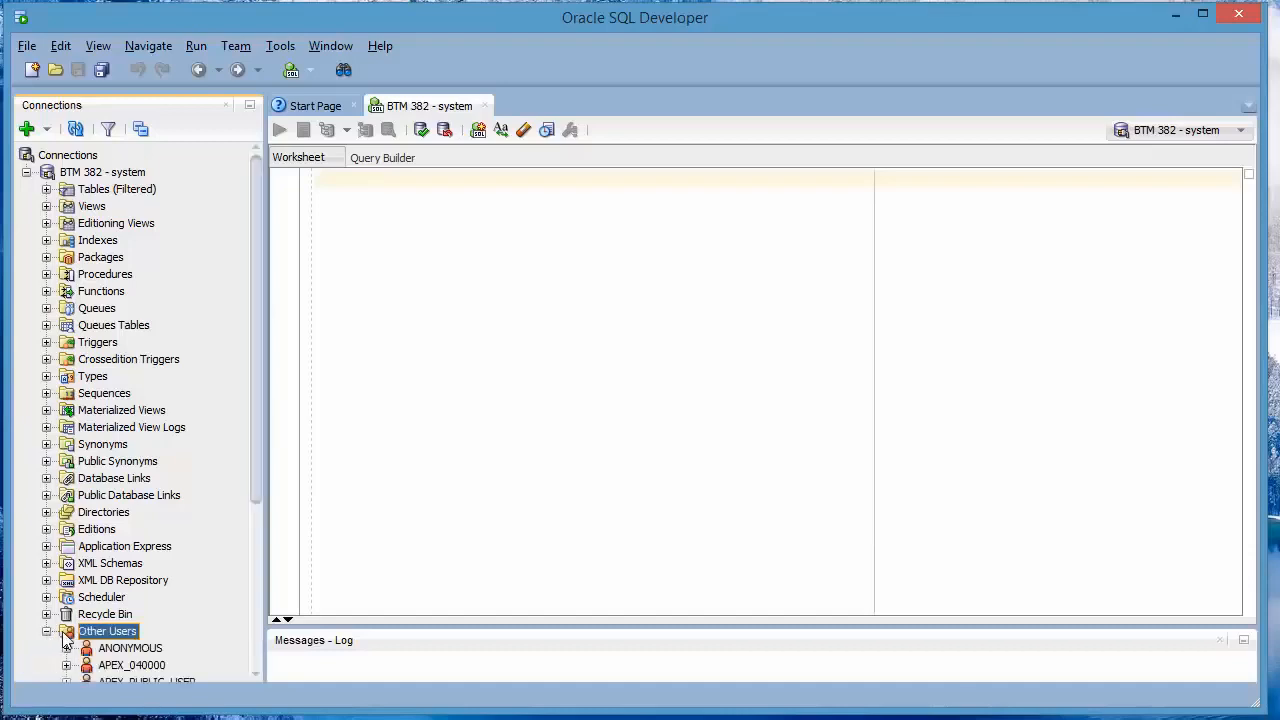
Edit the TRIPARTIO user under Other Users and grant it all roles.
{"action": "left_click_drag", "start_coordinate": [258, 495], "coordinate": [250, 680]}
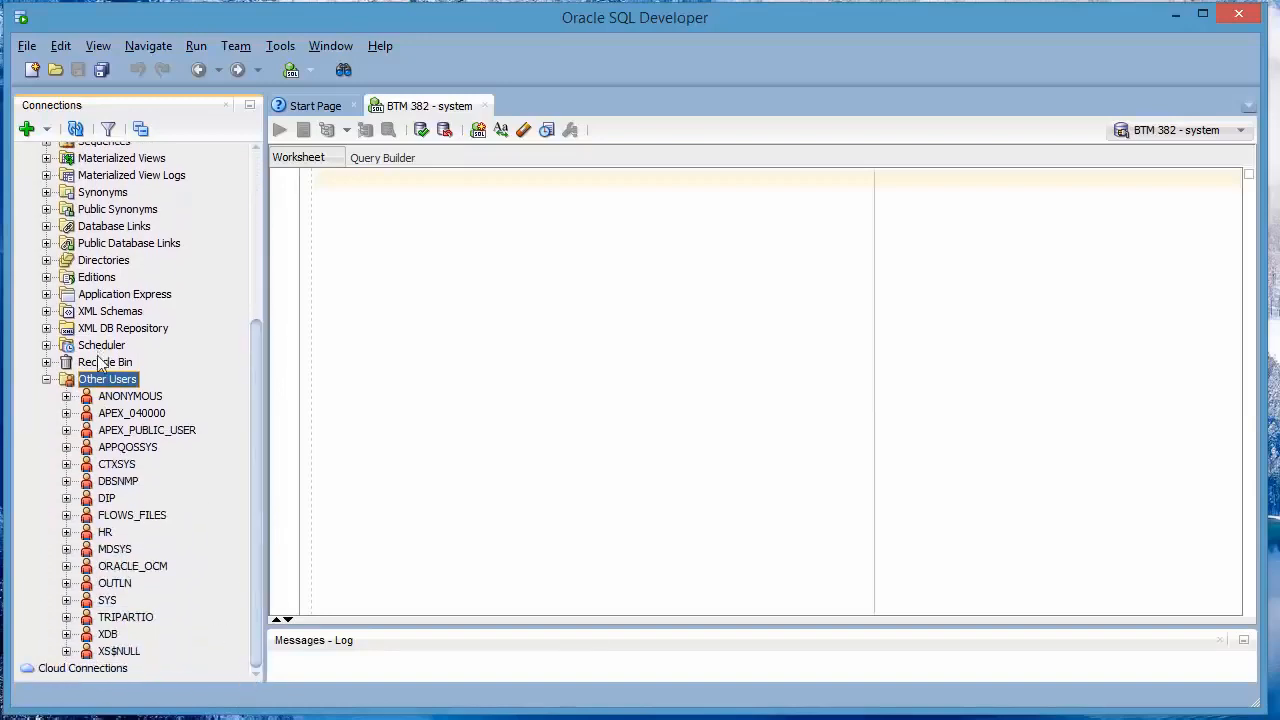
{"action": "left_click", "coordinate": [127, 619]}
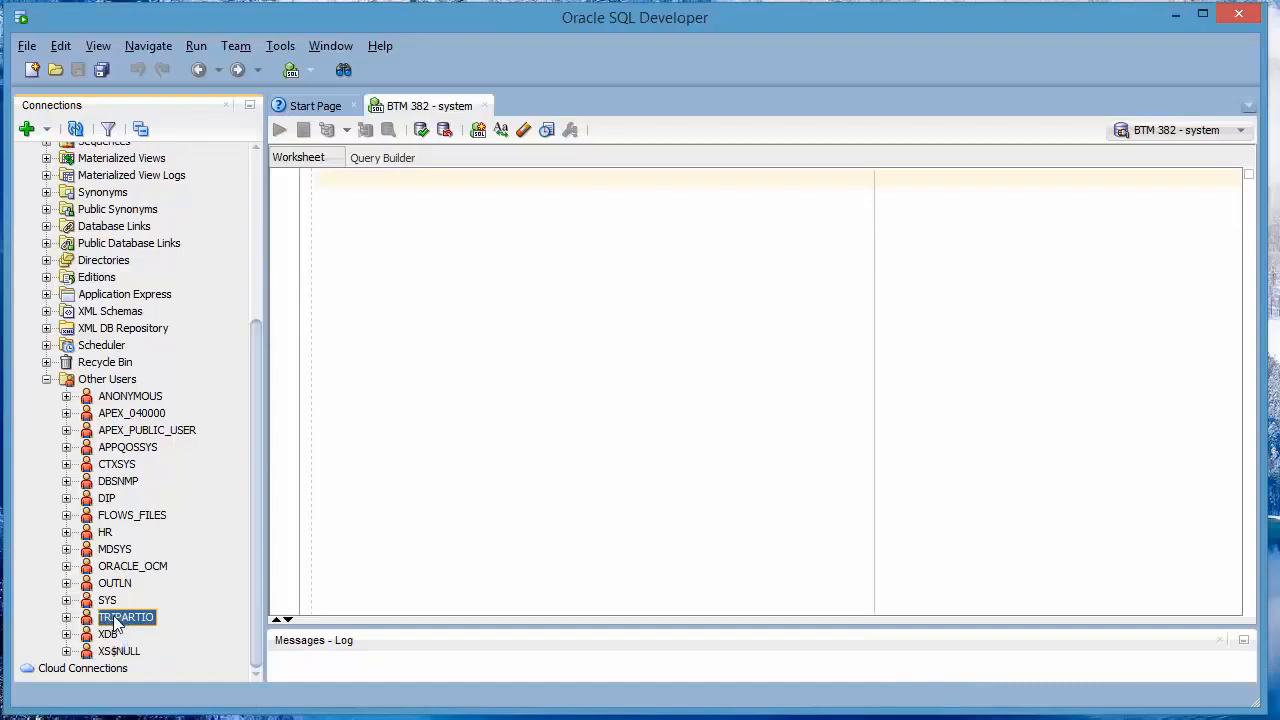
{"action": "right_click", "coordinate": [117, 622]}
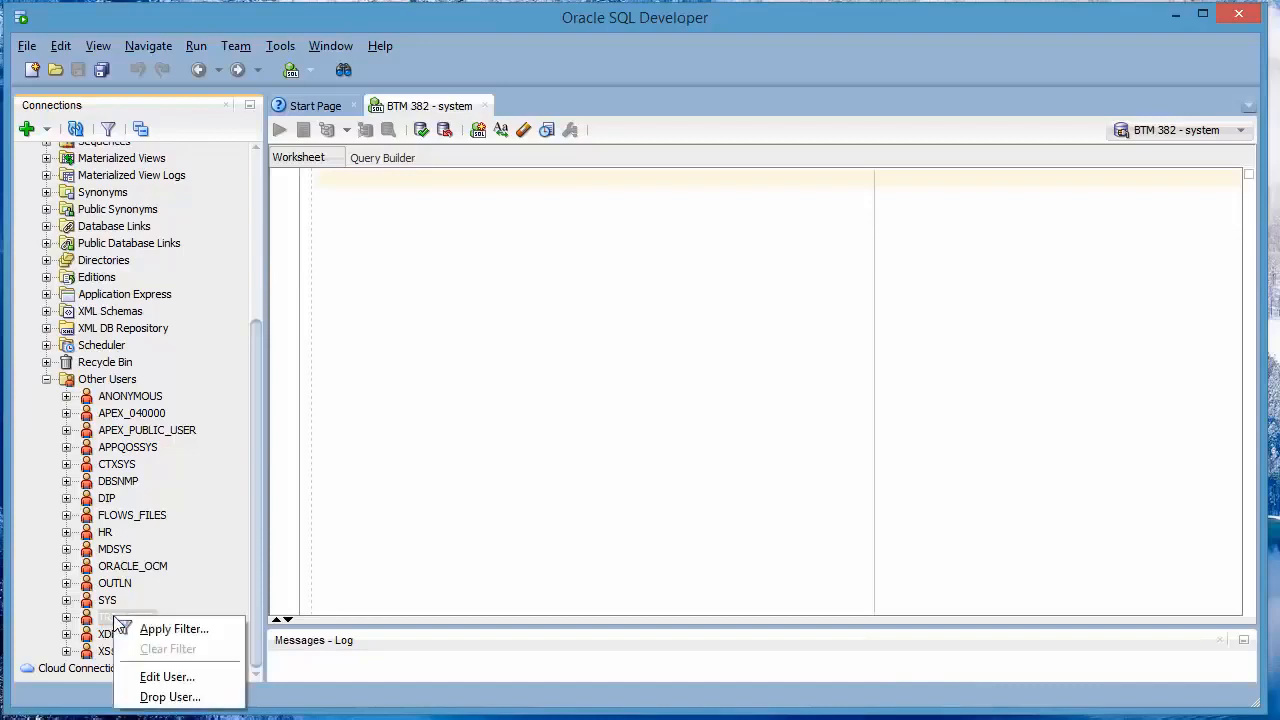
{"action": "left_click", "coordinate": [168, 678]}
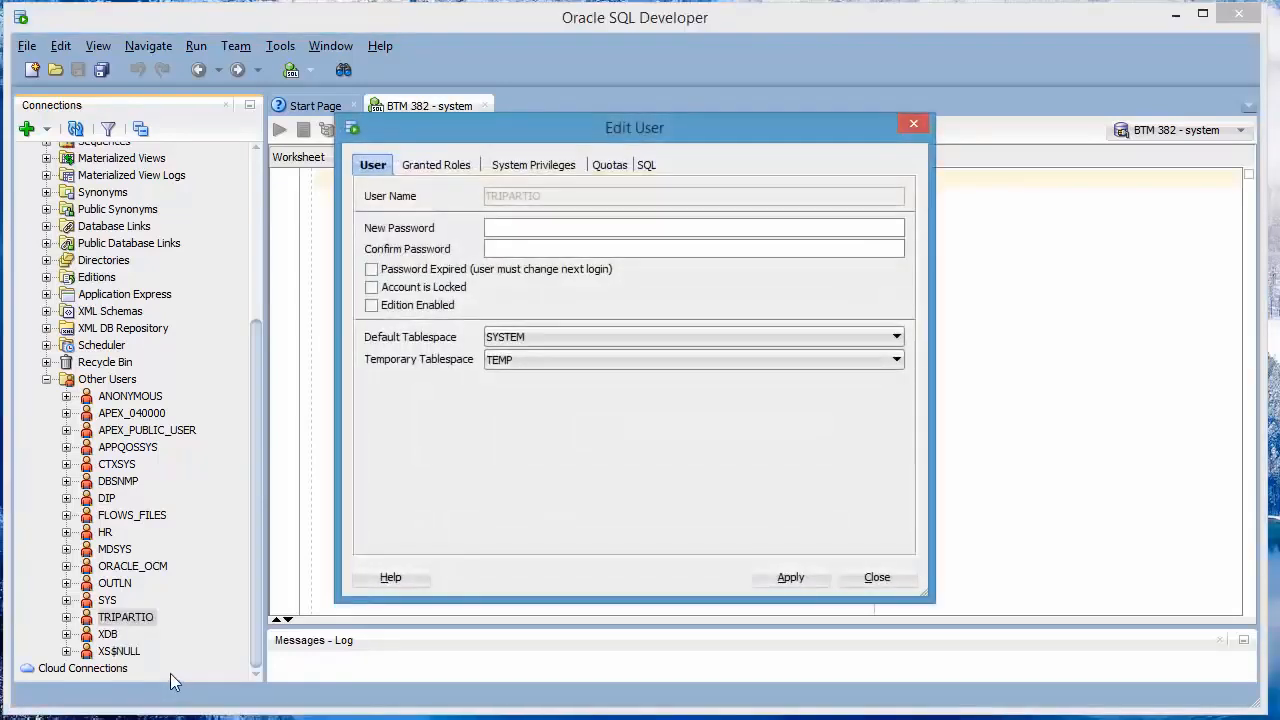
{"action": "left_click", "coordinate": [445, 167]}
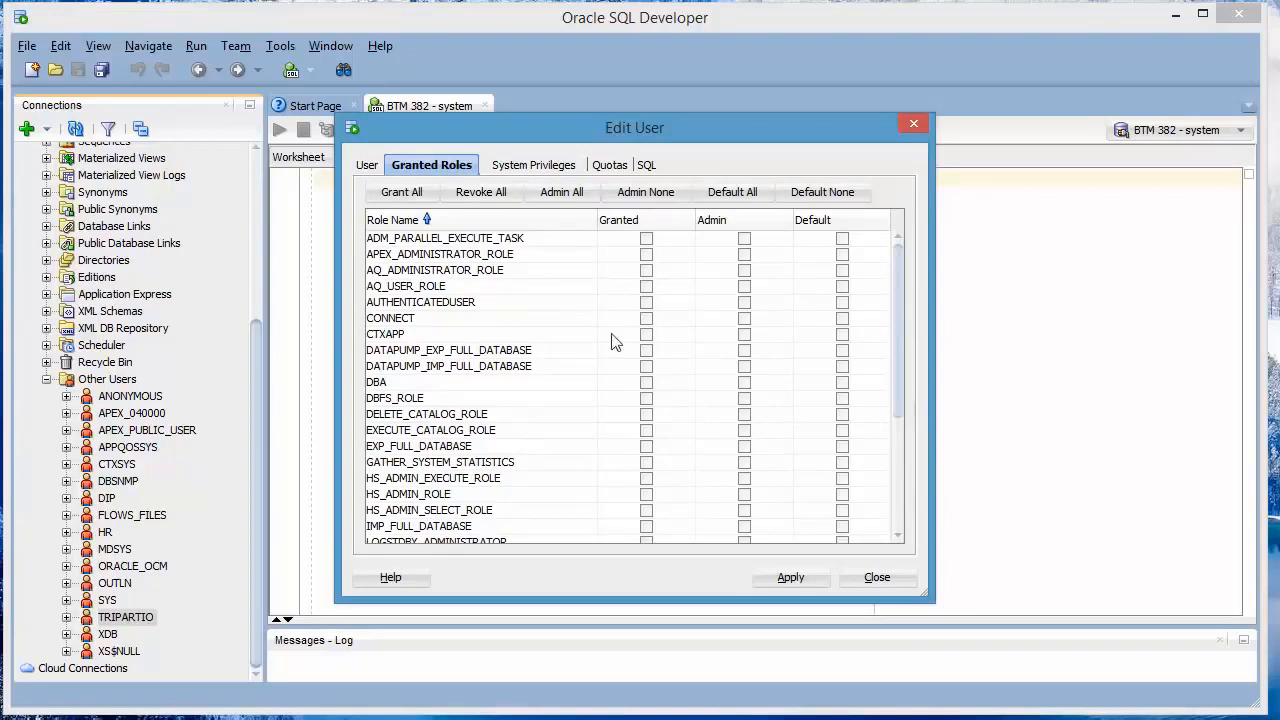
{"action": "left_click", "coordinate": [403, 192]}
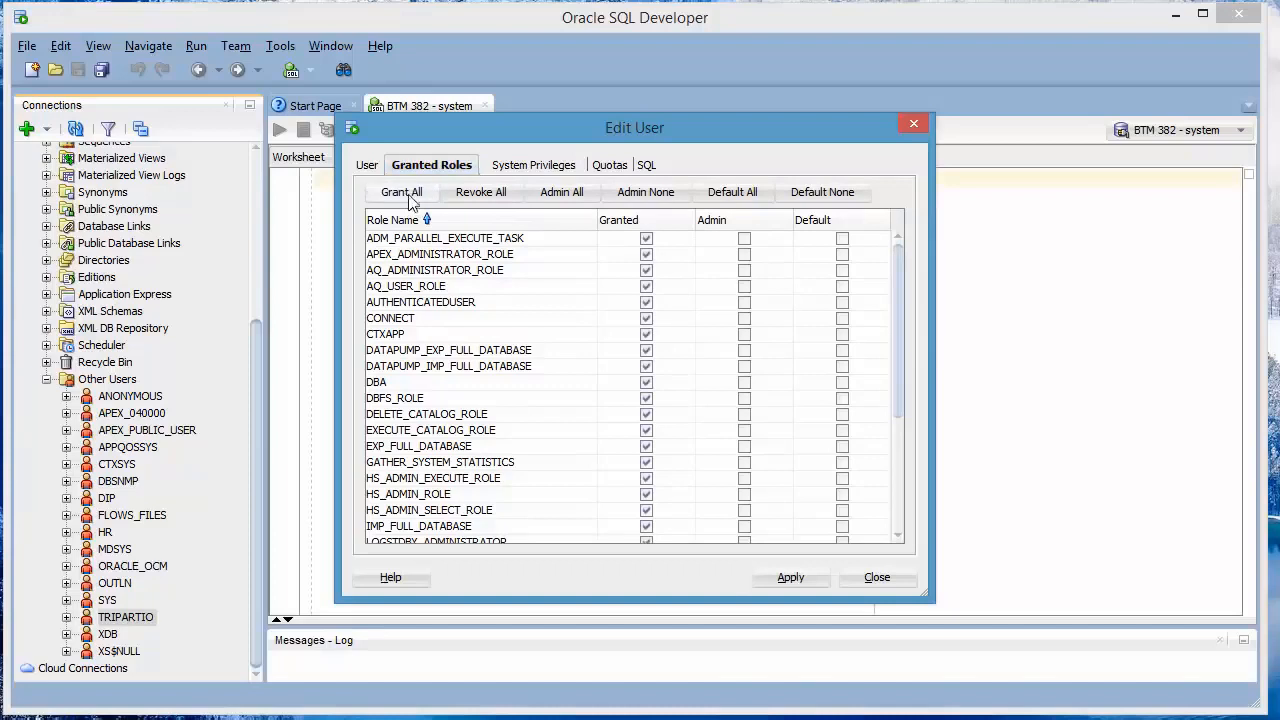
{"action": "left_click", "coordinate": [801, 578]}
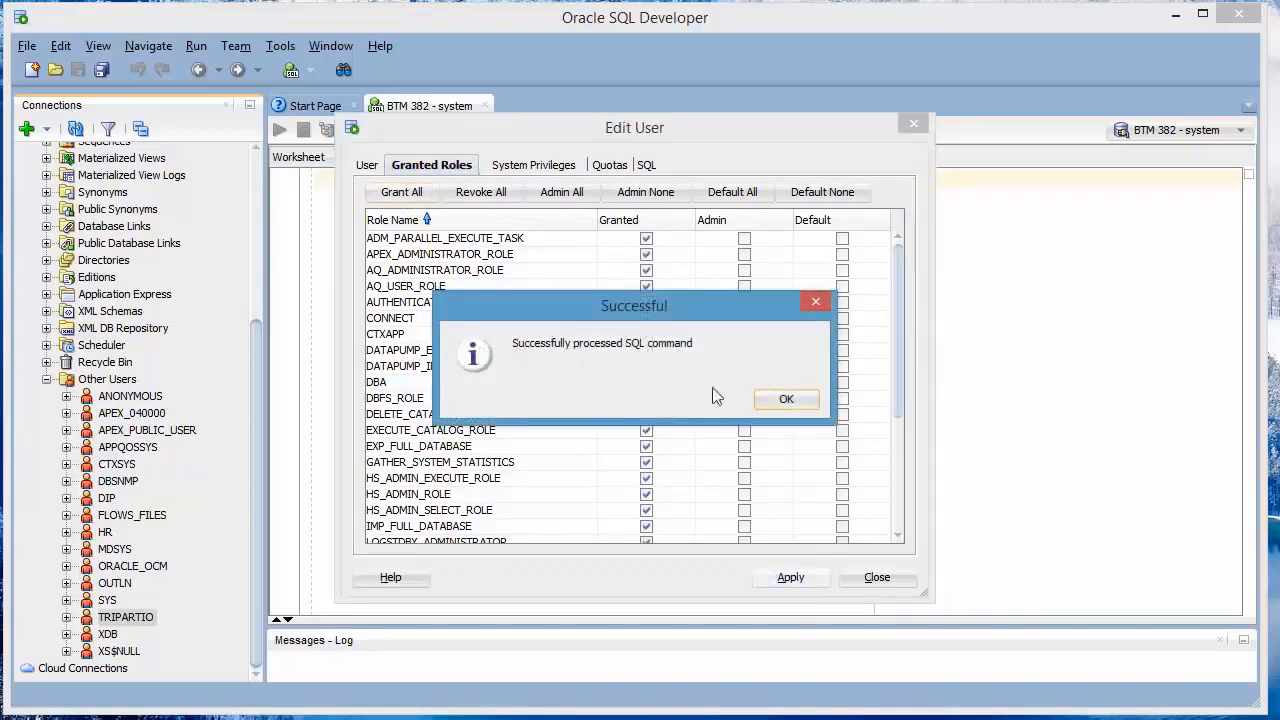
{"action": "left_click", "coordinate": [786, 400]}
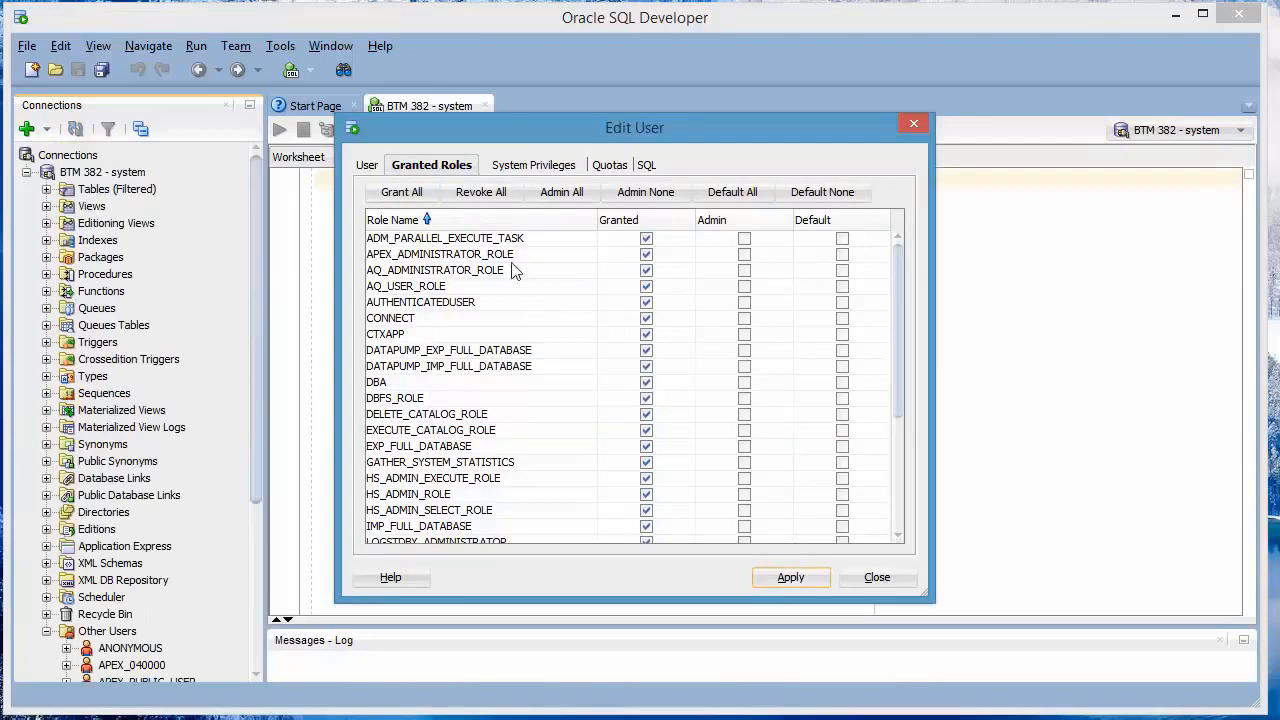
Apply a grant of all system privileges to the TRIPARTIO user and close the Edit User dialog.
{"action": "left_click", "coordinate": [508, 166]}
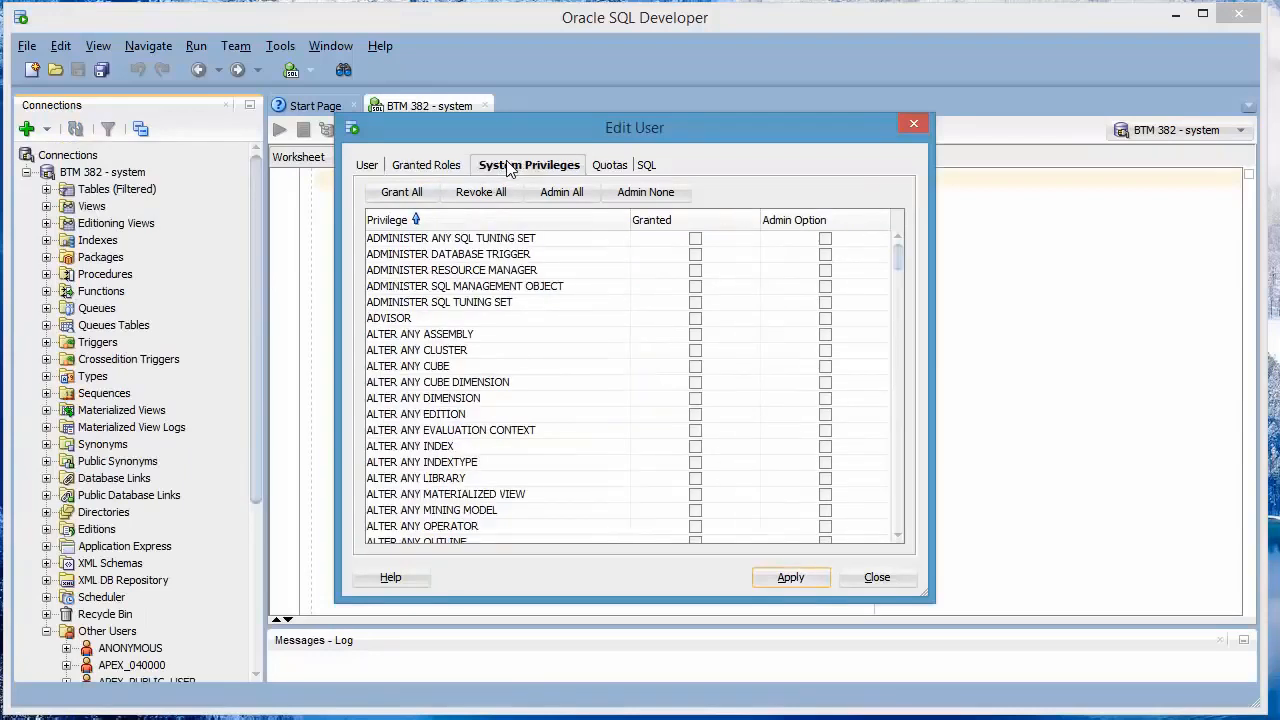
{"action": "left_click", "coordinate": [412, 195]}
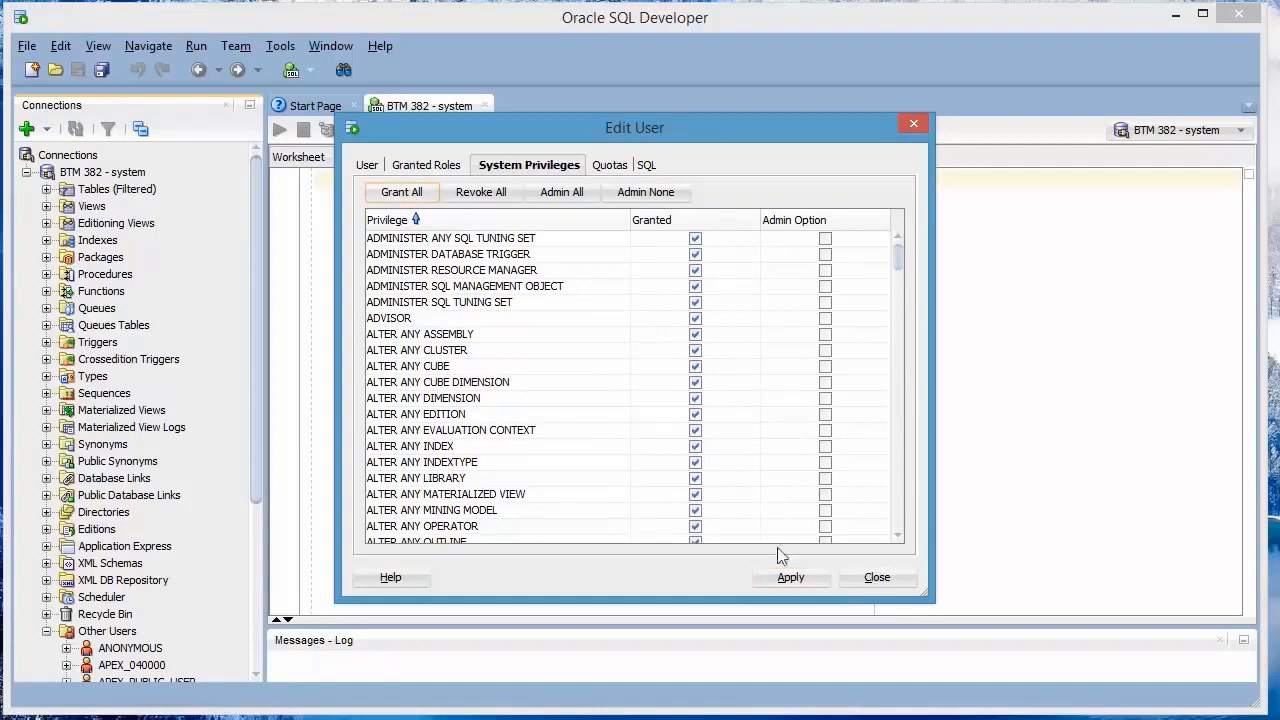
{"action": "left_click", "coordinate": [789, 579]}
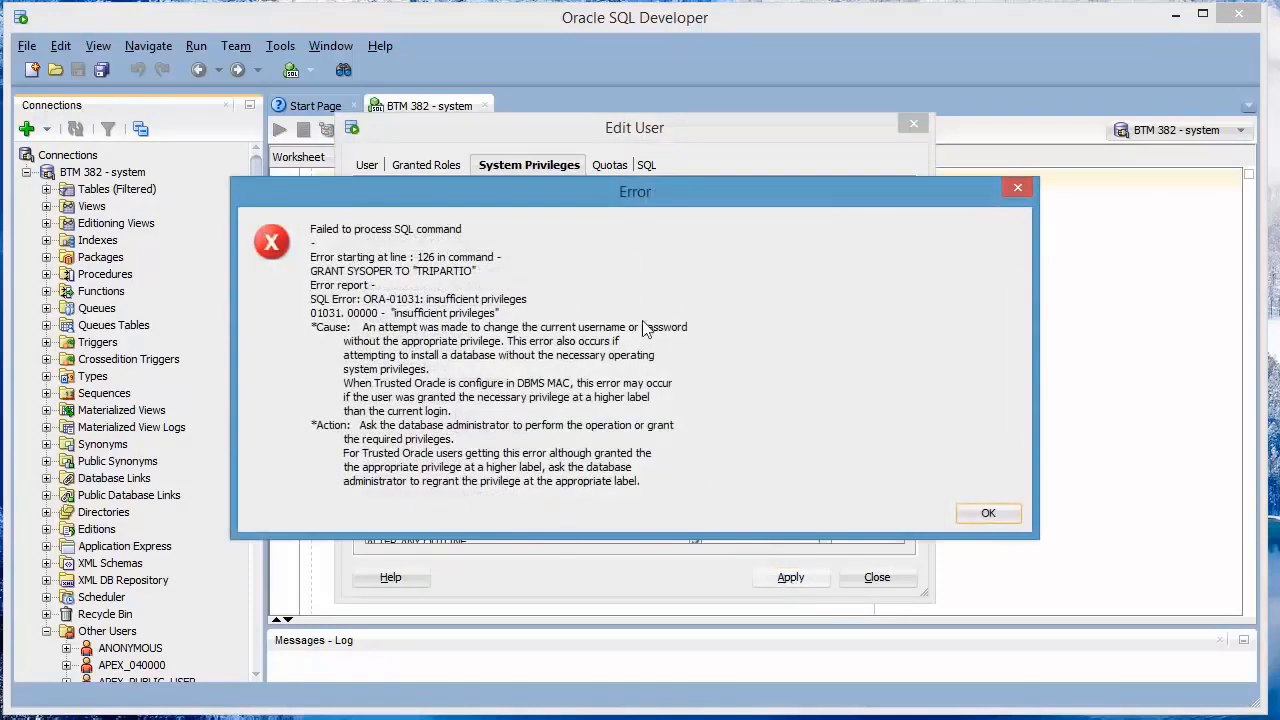
{"action": "left_click", "coordinate": [990, 514]}
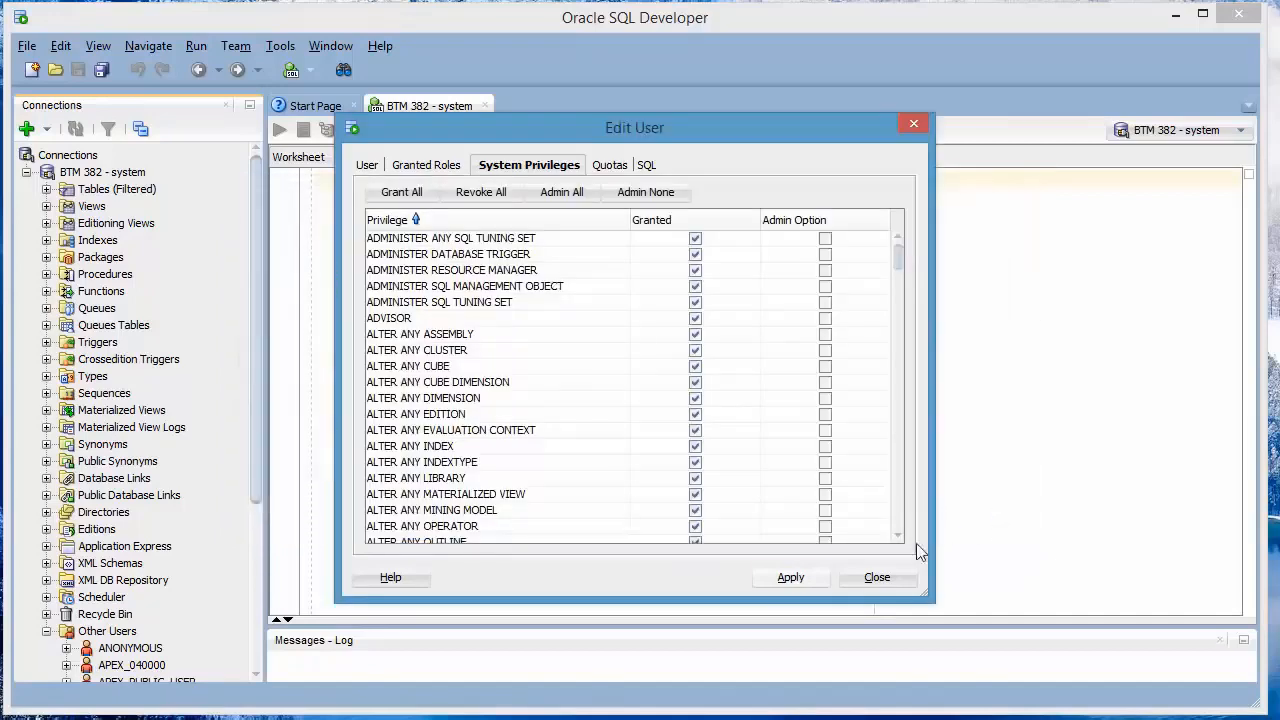
{"action": "left_click", "coordinate": [790, 582]}
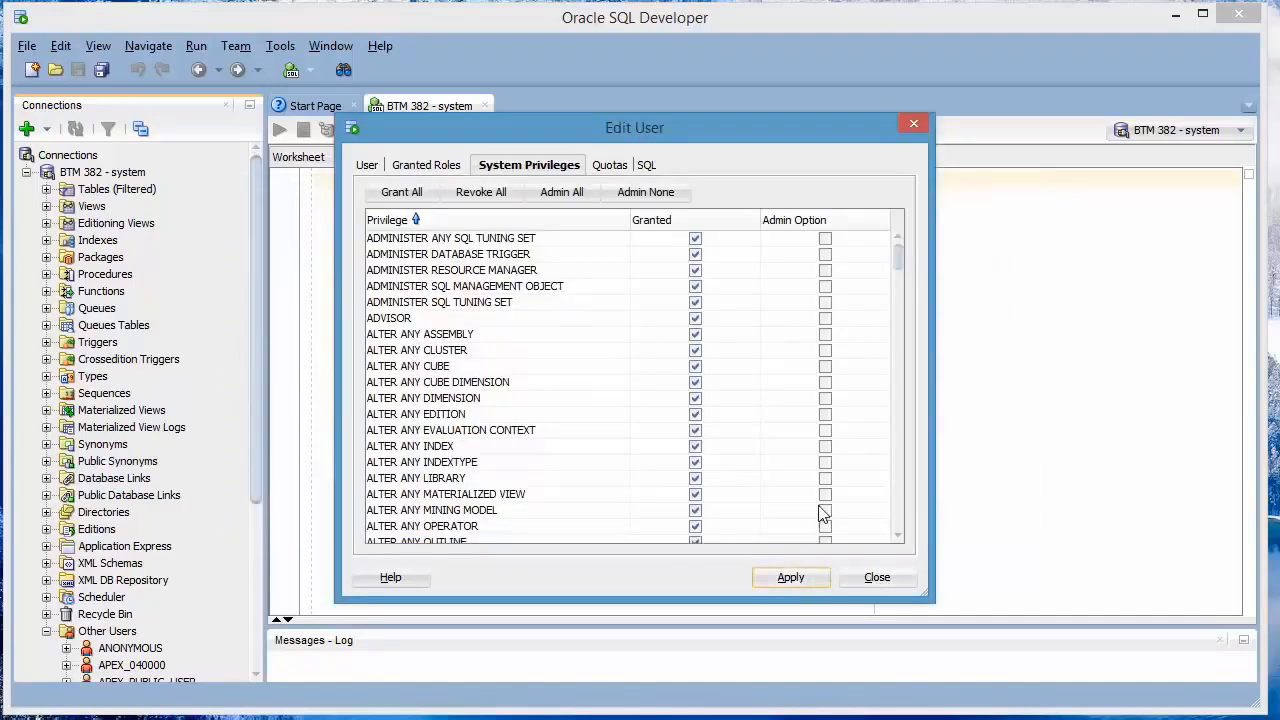
{"action": "left_click", "coordinate": [877, 578]}
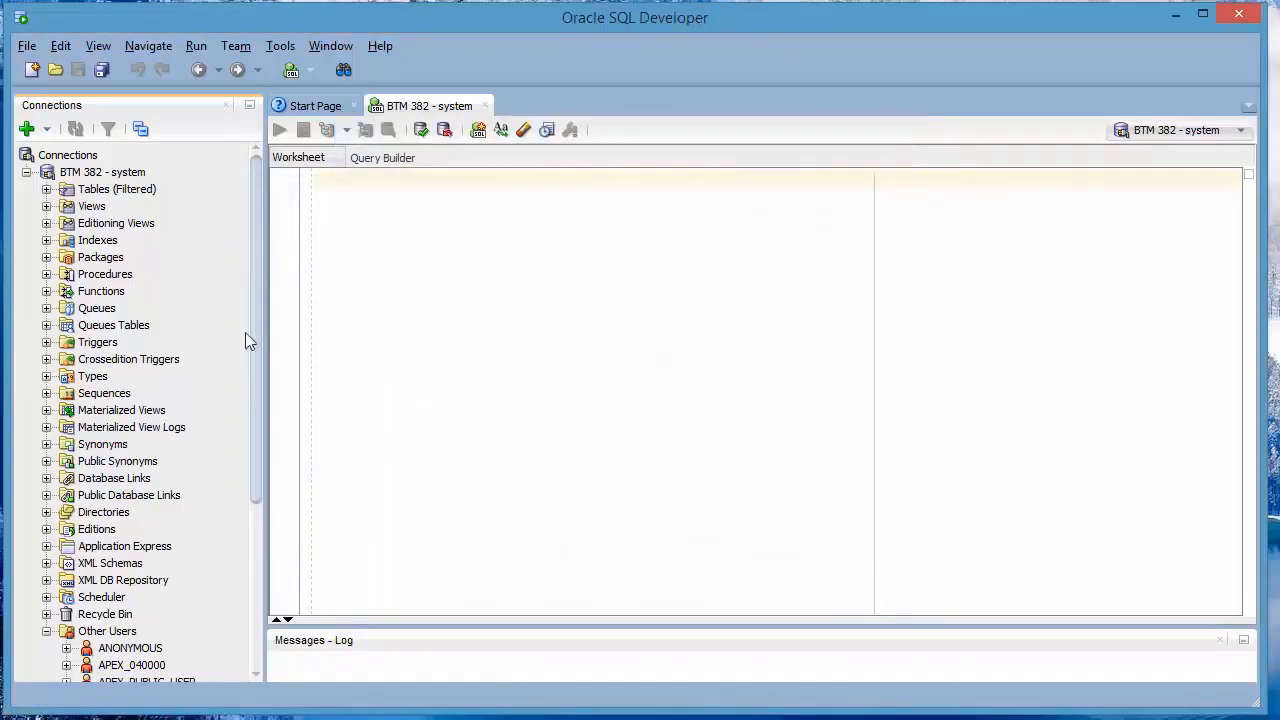
Review the granted roles and system privileges of the TRIPARTIO user under Other Users, and close the Edit User dialog.
{"action": "left_click", "coordinate": [257, 529]}
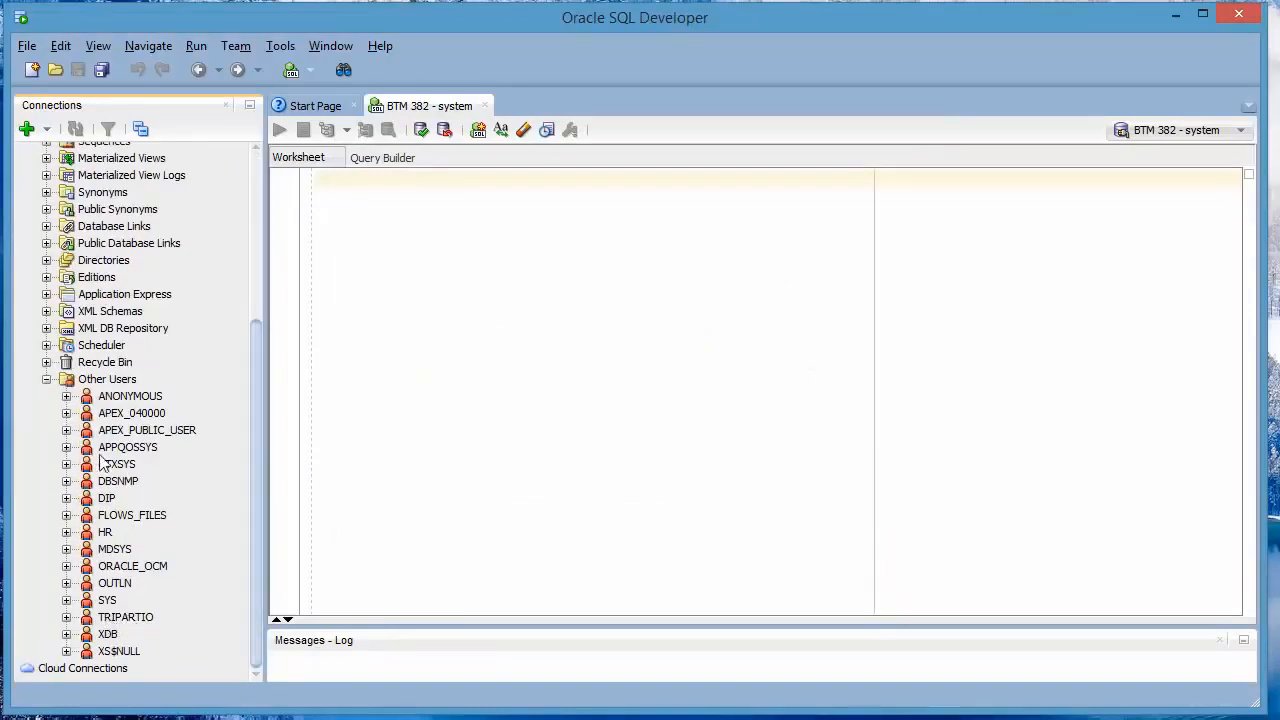
{"action": "right_click", "coordinate": [119, 620]}
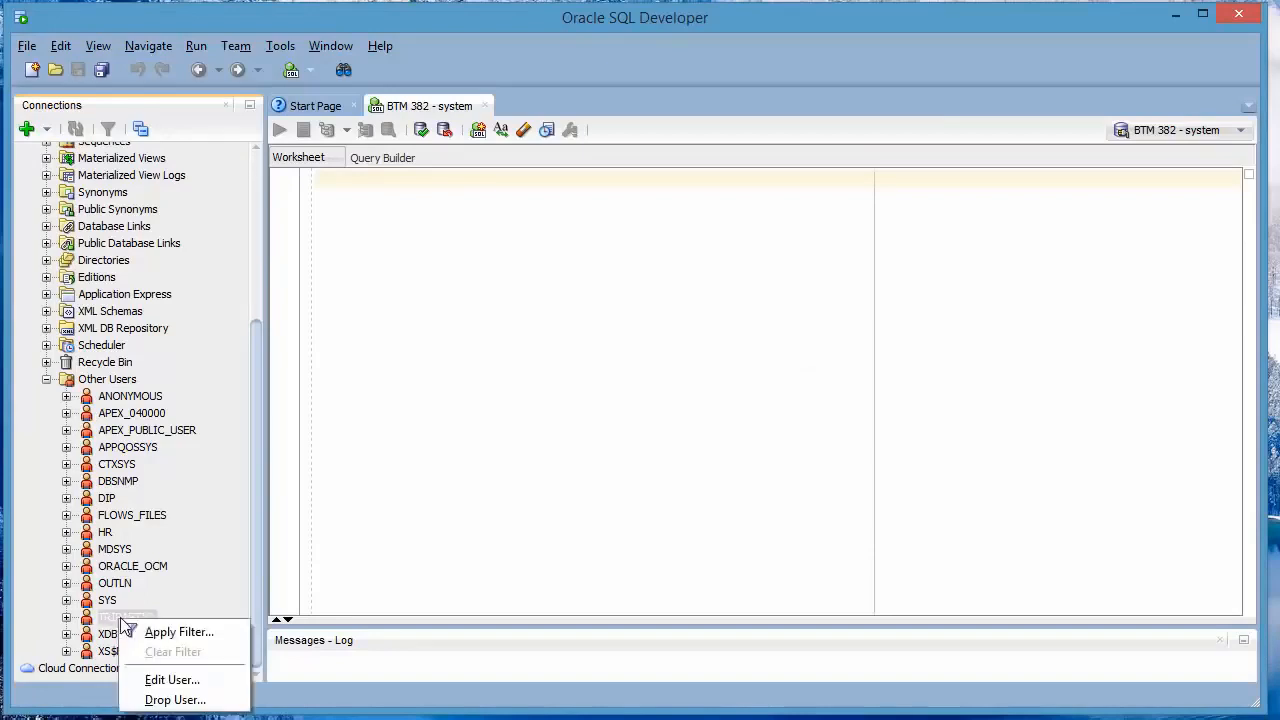
{"action": "left_click", "coordinate": [172, 680]}
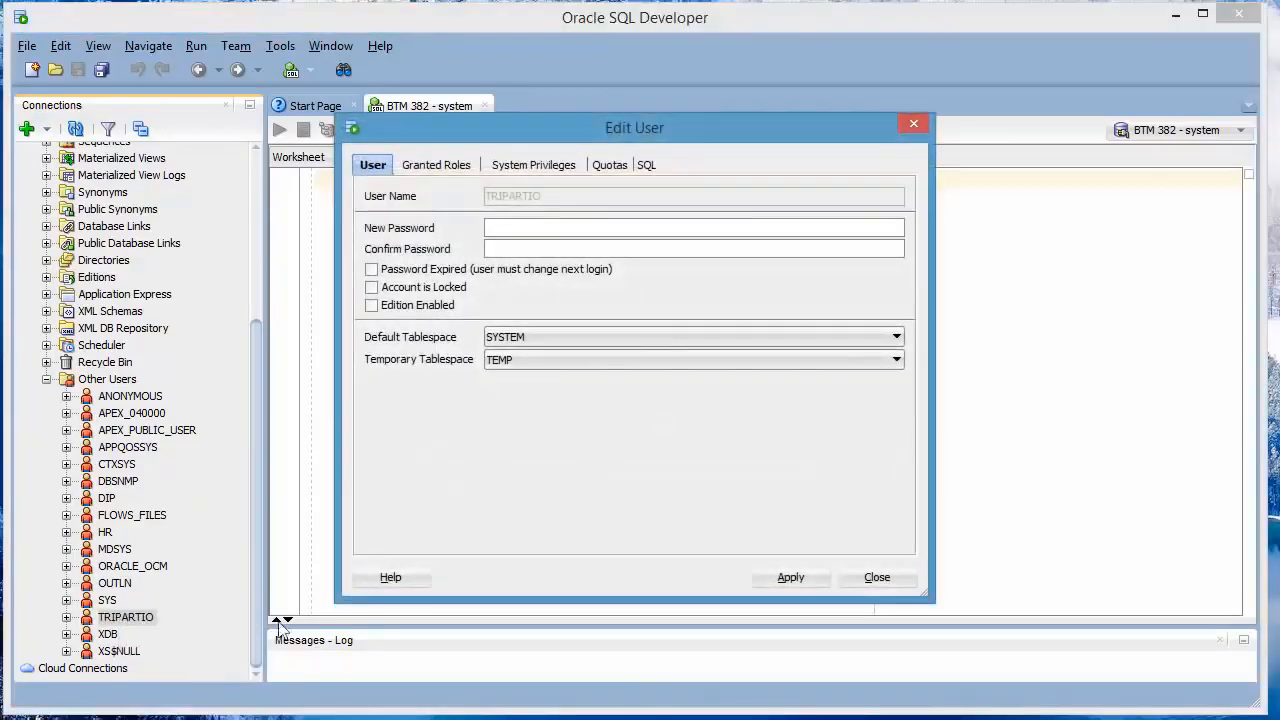
{"action": "left_click", "coordinate": [434, 172]}
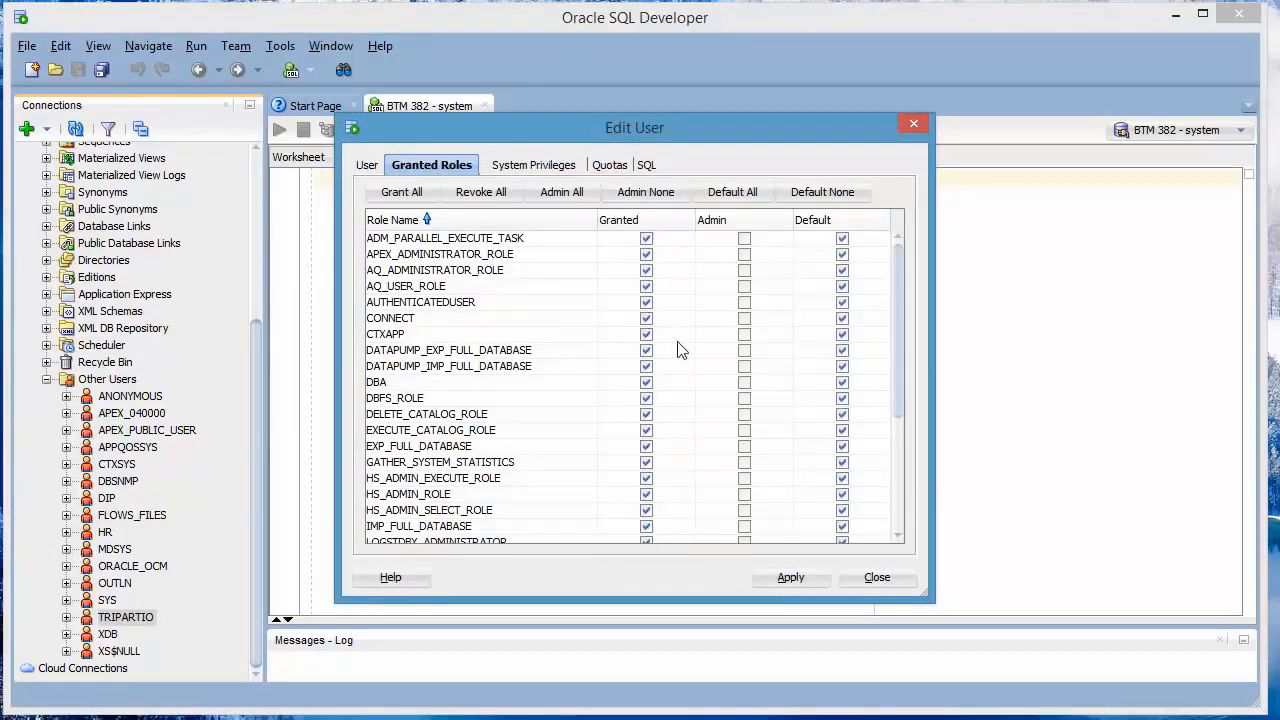
{"action": "scroll", "coordinate": [904, 463], "scroll_direction": "down", "scroll_amount": 5}
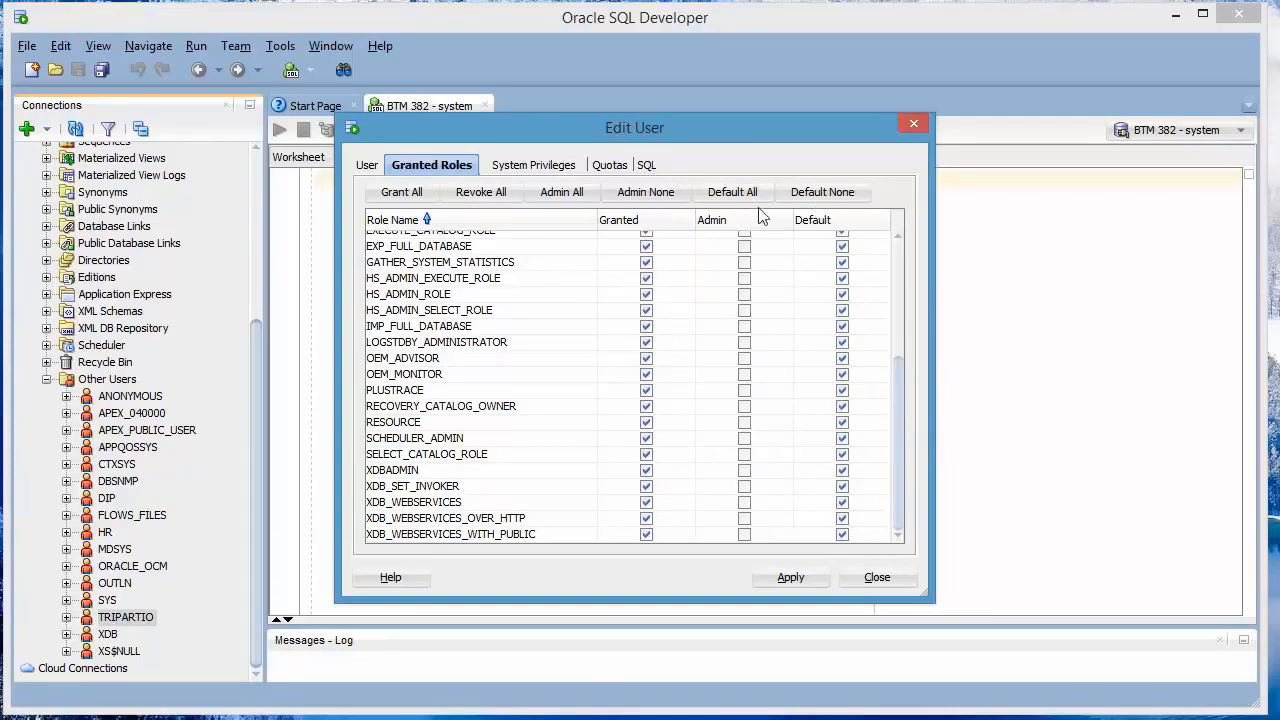
{"action": "left_click", "coordinate": [519, 167]}
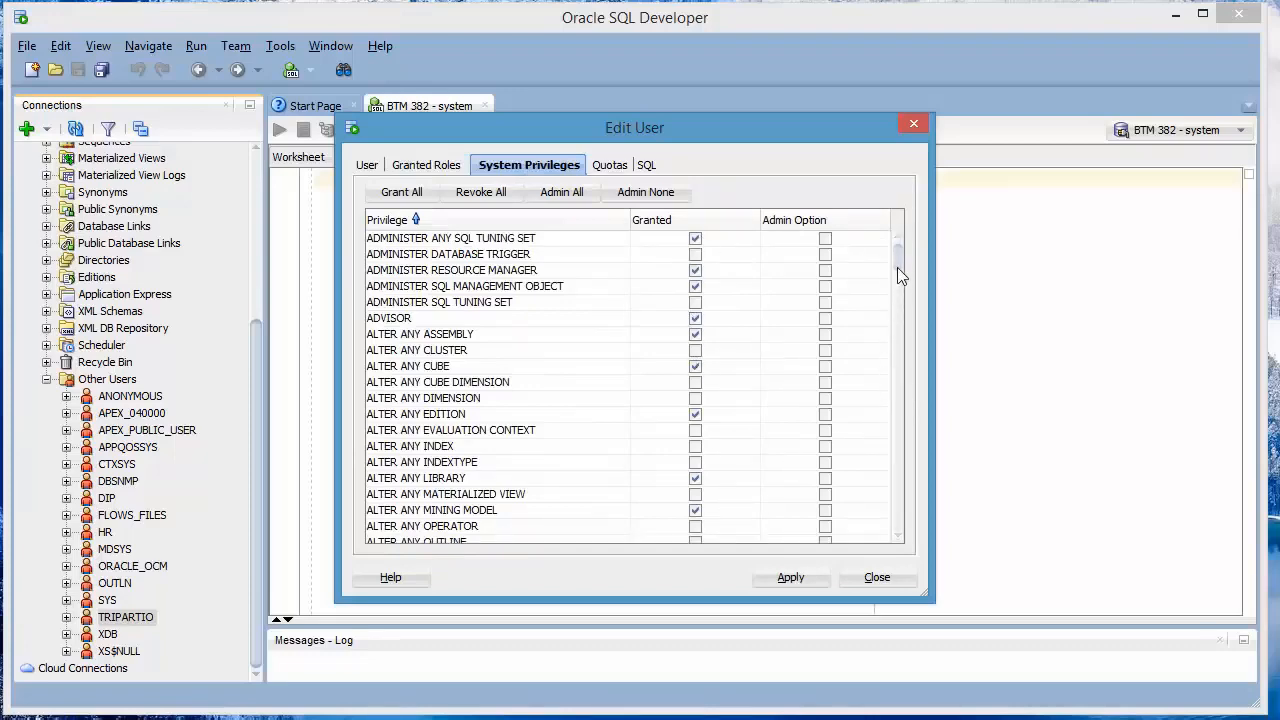
{"action": "left_click_drag", "start_coordinate": [897, 267], "coordinate": [909, 231]}
{"action": "left_click", "coordinate": [893, 580]}
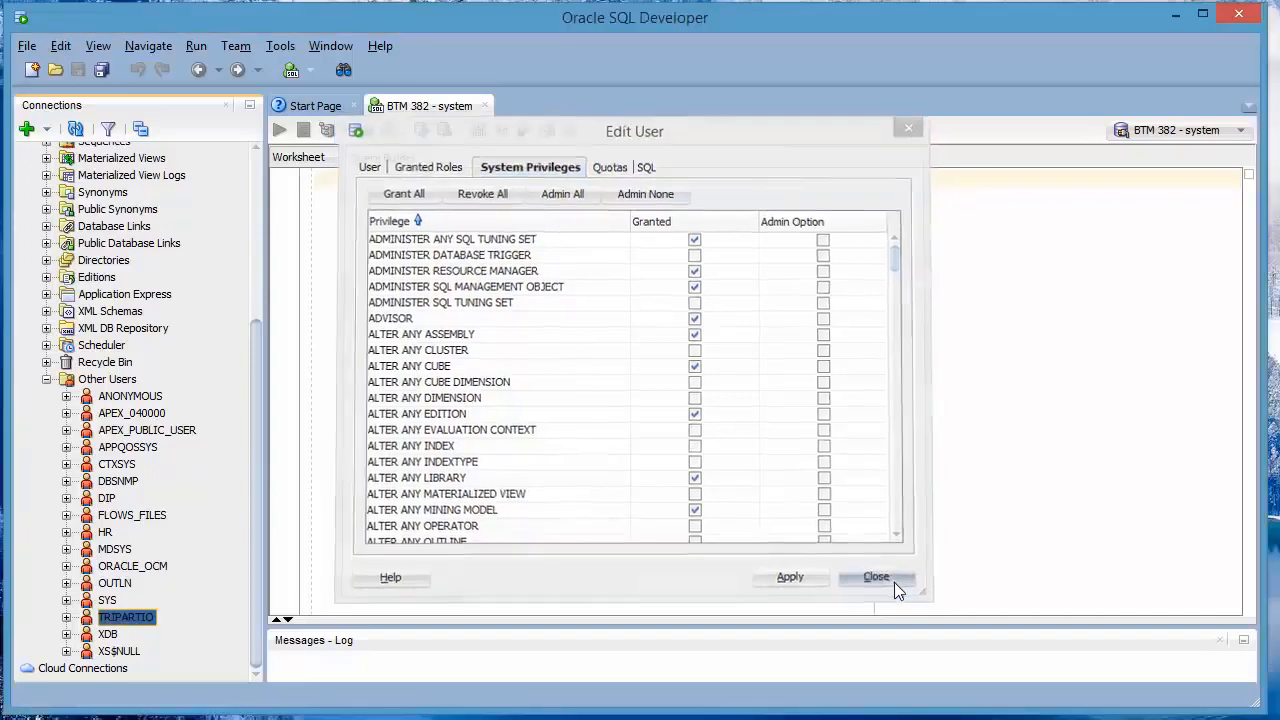
Collapse Other Users and examine the tables belonging to the BTM 382 - system connection.
{"action": "left_click", "coordinate": [46, 380]}
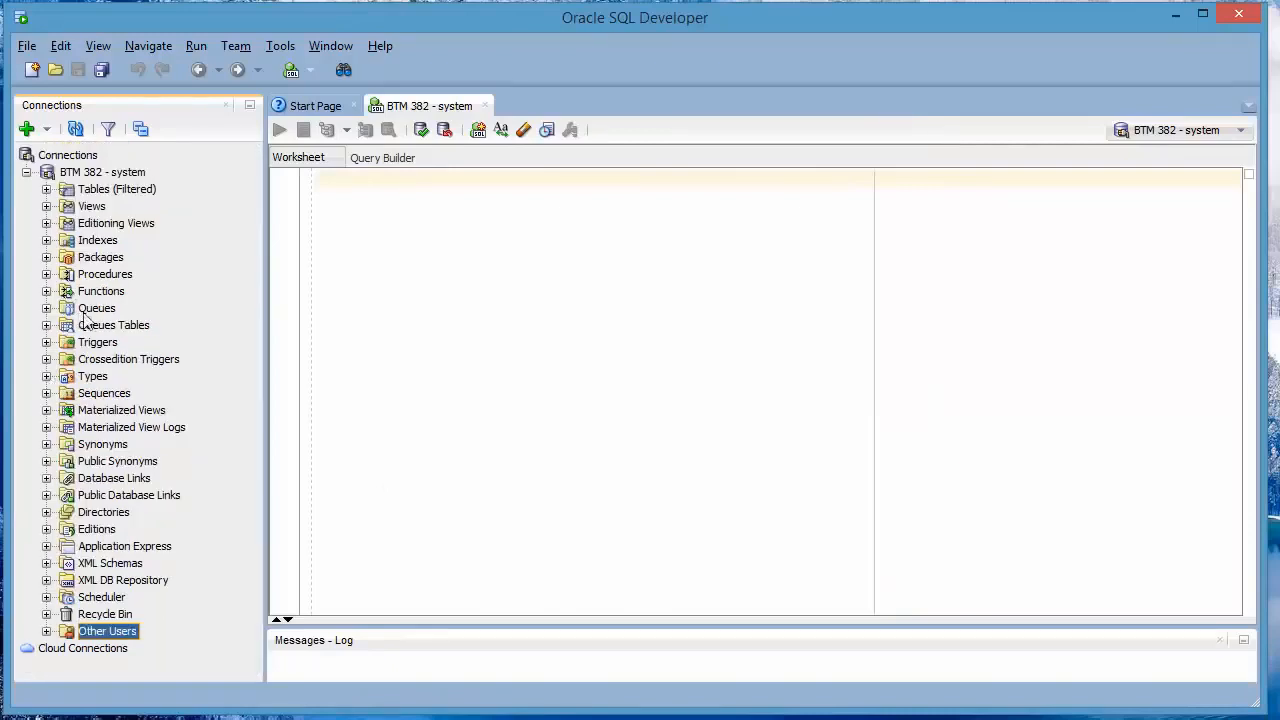
{"action": "left_click", "coordinate": [26, 173]}
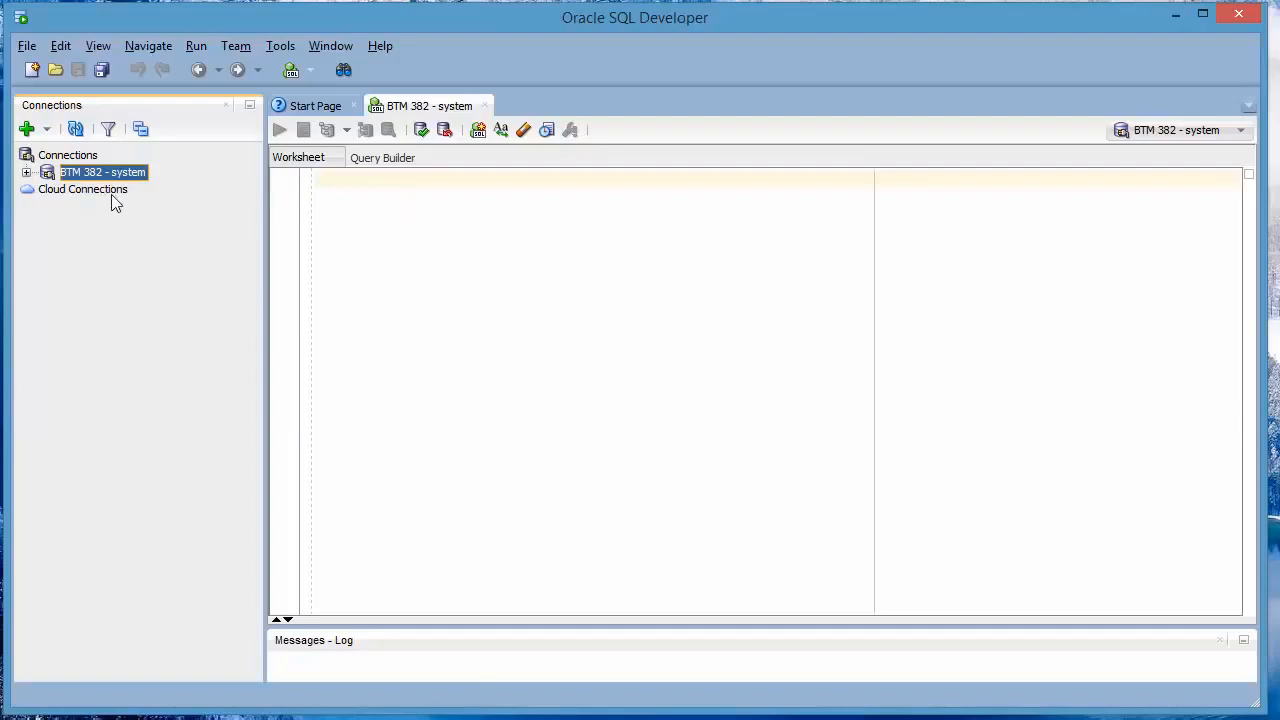
{"action": "left_click", "coordinate": [26, 173]}
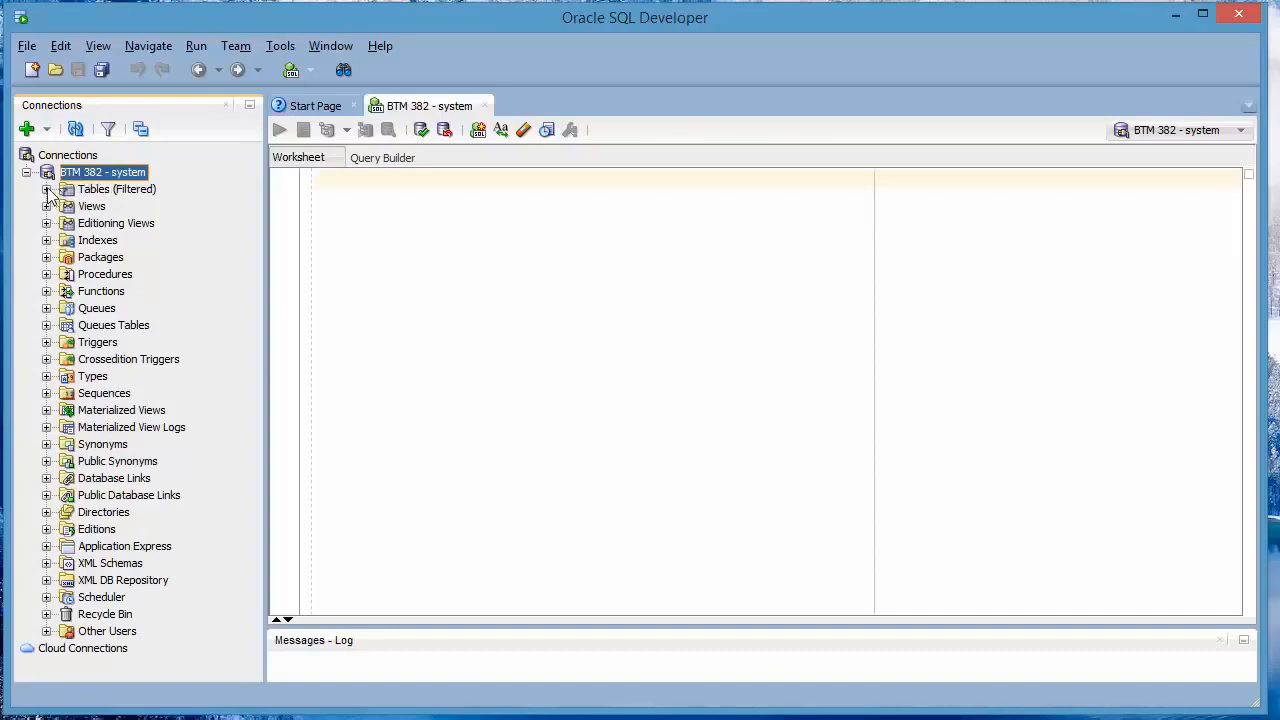
{"action": "left_click", "coordinate": [46, 189]}
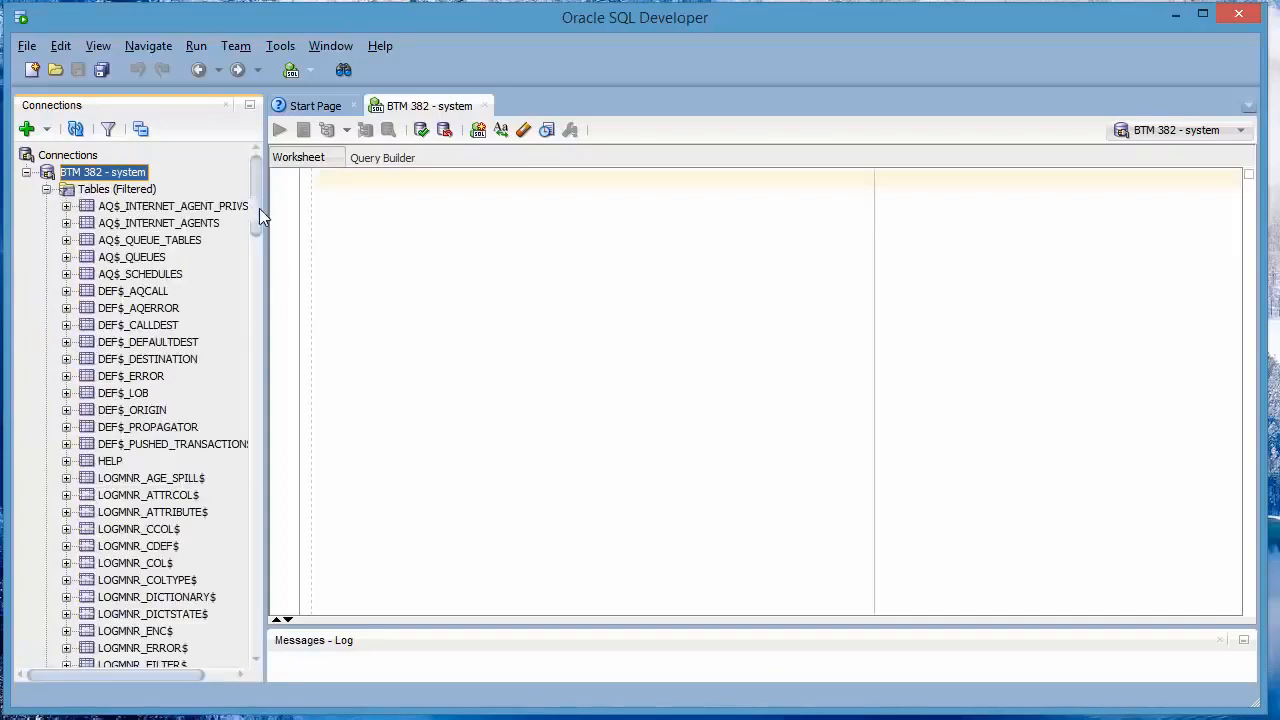
{"action": "left_click_drag", "start_coordinate": [255, 193], "coordinate": [282, 166]}
{"action": "left_click", "coordinate": [47, 190]}
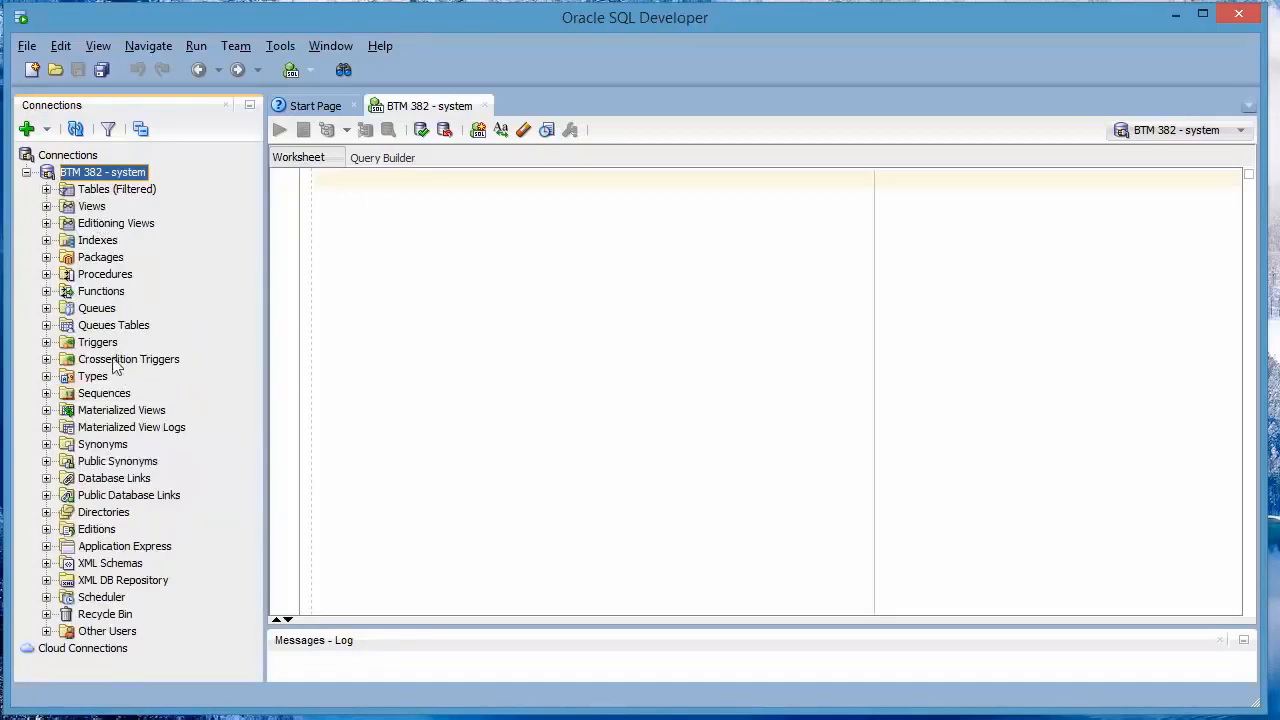
{"action": "left_click", "coordinate": [46, 189]}
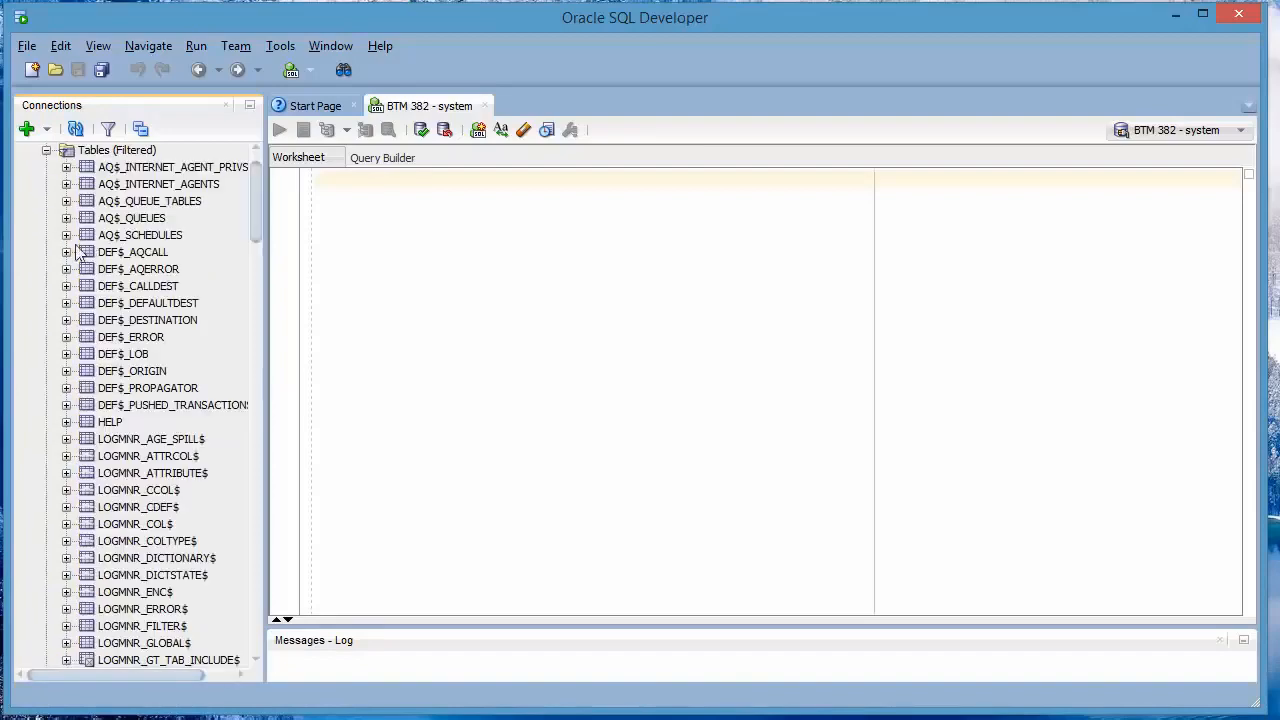
Create a connection named BTM 382 with username tripartio, enter the account password, choose to save it, and connect.
{"action": "left_click", "coordinate": [27, 129]}
{"action": "left_click", "coordinate": [77, 156]}
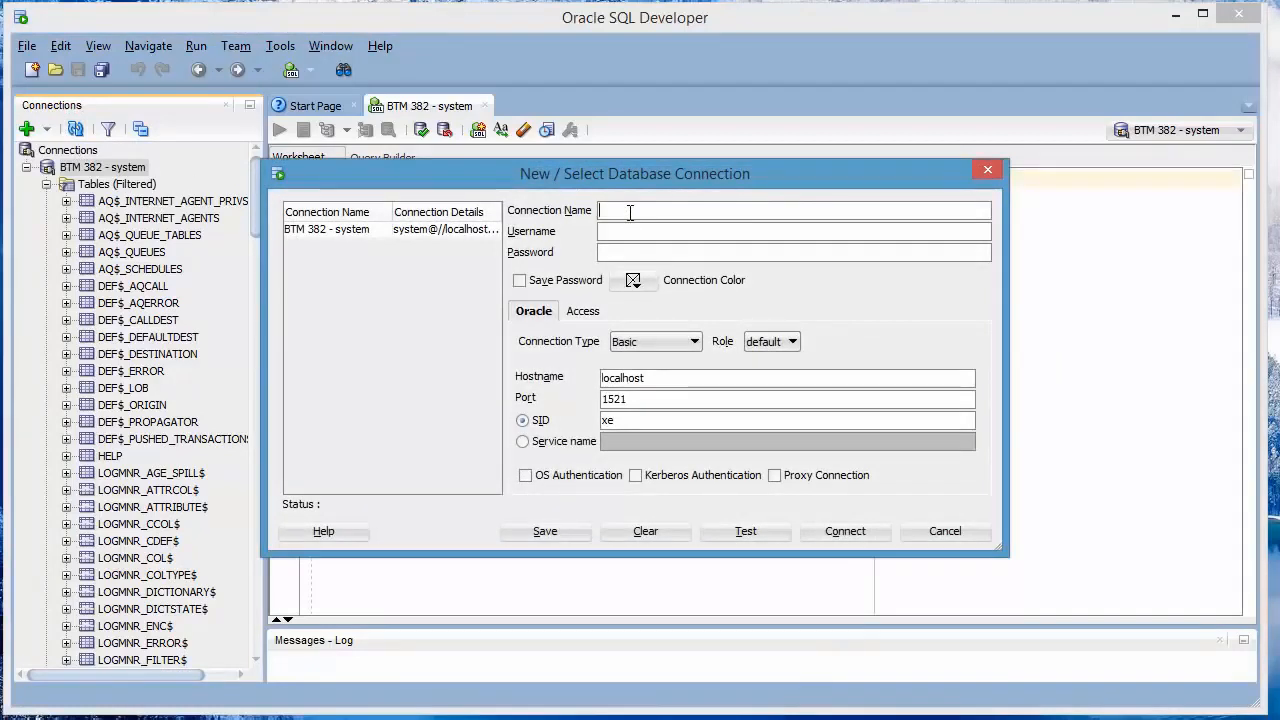
{"action": "type", "text": "BTM 382"}
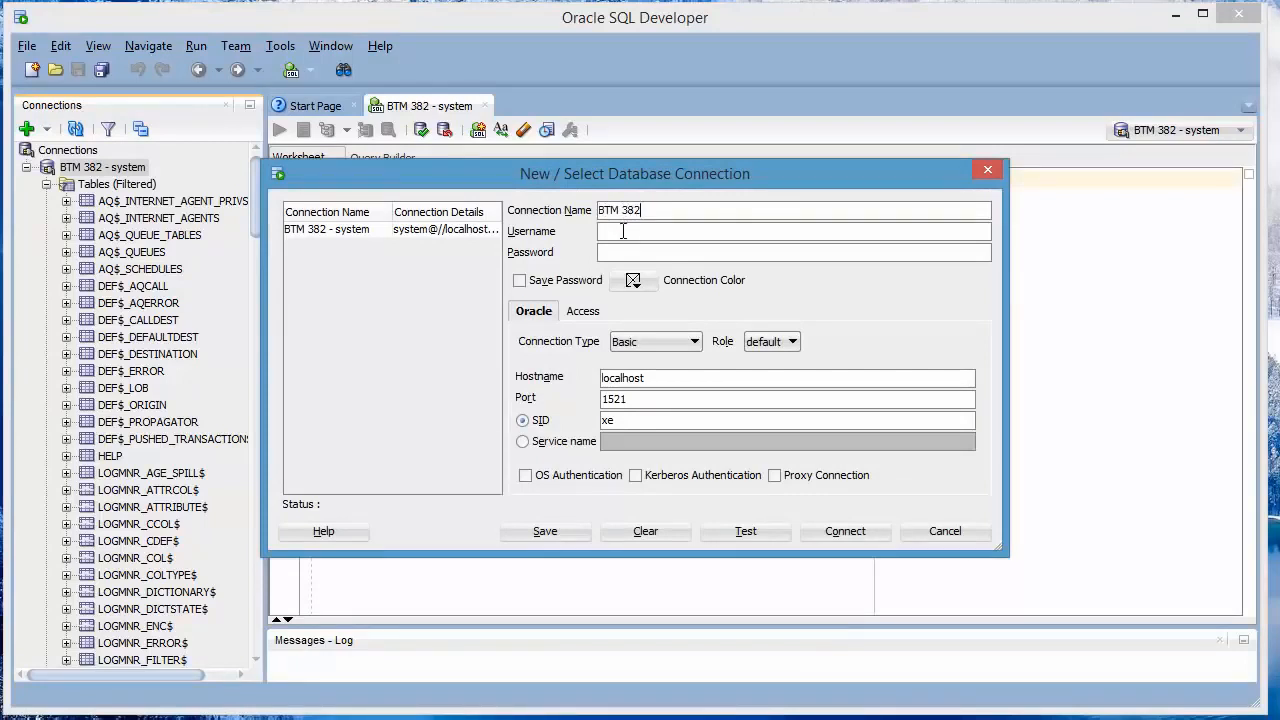
{"action": "left_click", "coordinate": [624, 231]}
{"action": "left_click_drag", "start_coordinate": [669, 208], "coordinate": [596, 217]}
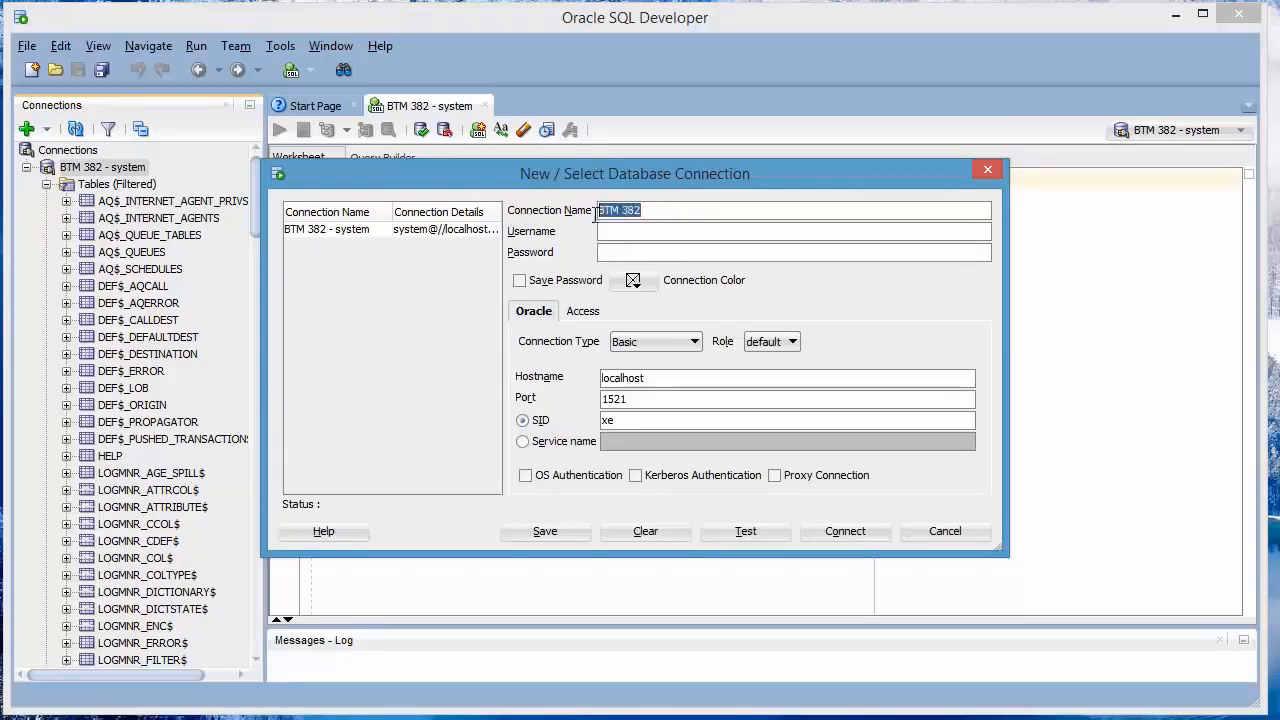
{"action": "left_click", "coordinate": [643, 233]}
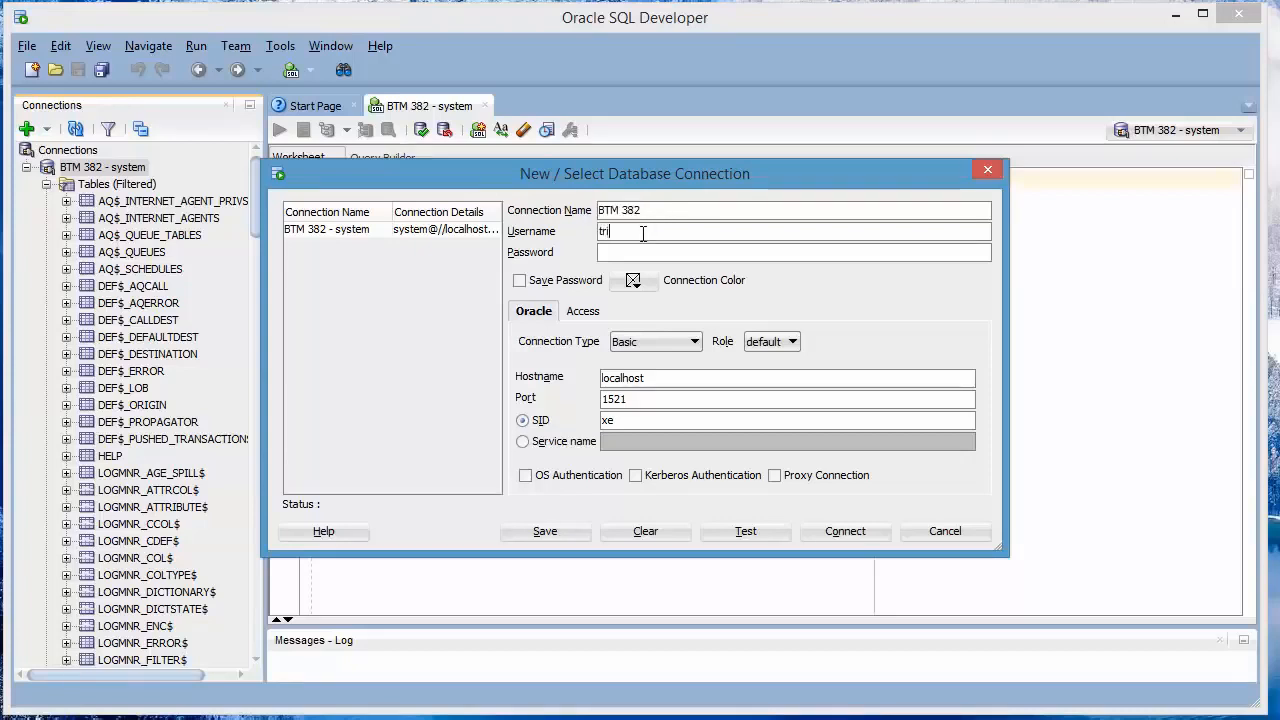
{"action": "type", "text": "tripartio"}
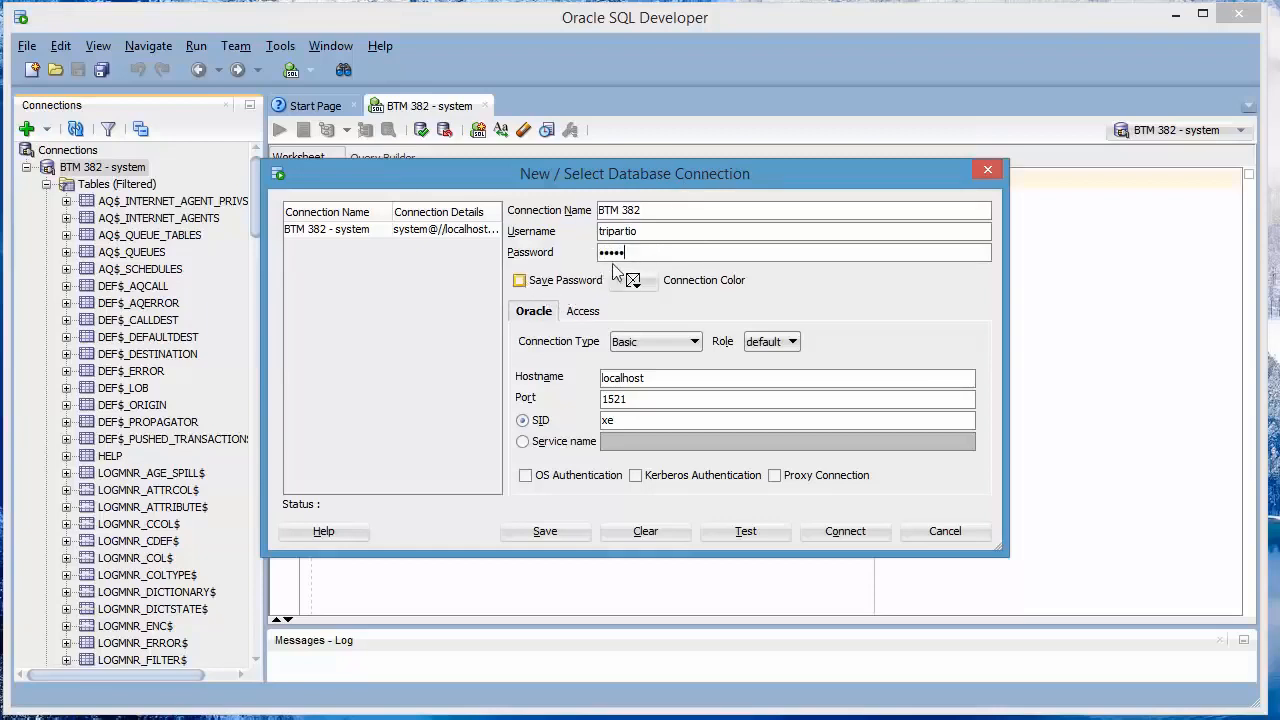
{"action": "left_click", "coordinate": [519, 283]}
{"action": "left_click", "coordinate": [845, 531]}
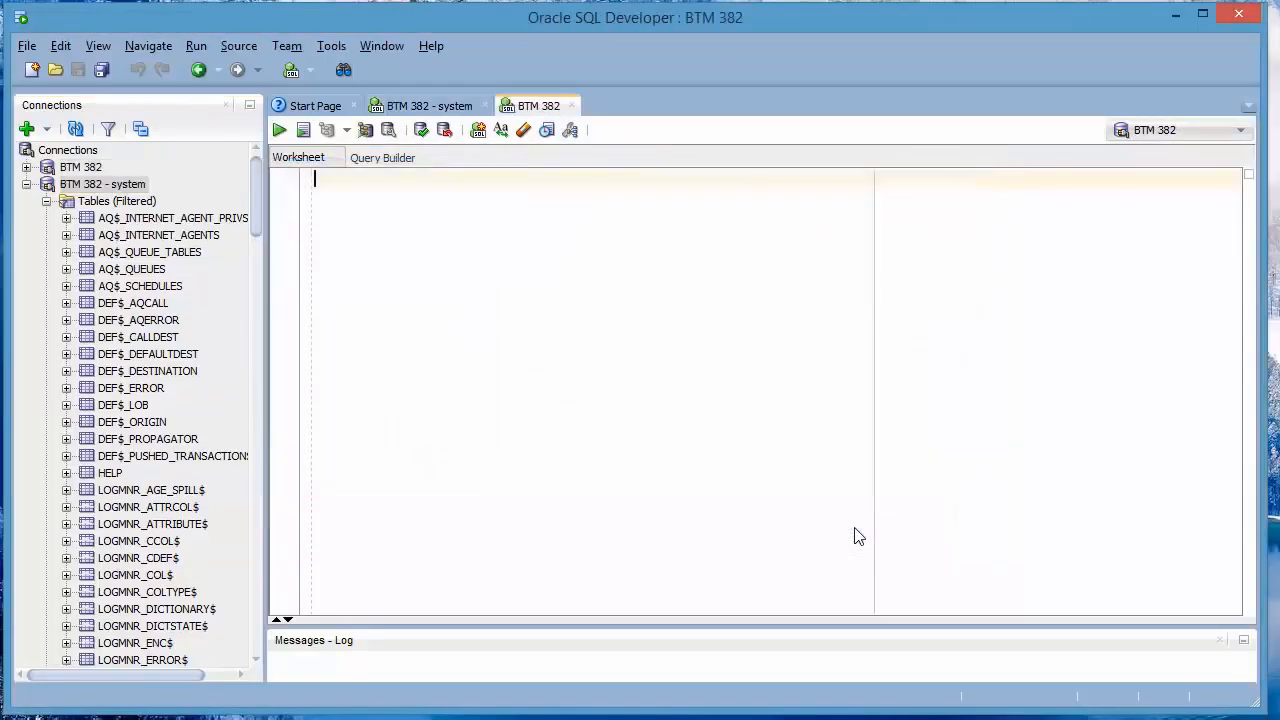
Compare the tables of the BTM 382 - system connection with those of the BTM 382 connection.
{"action": "left_click", "coordinate": [26, 184]}
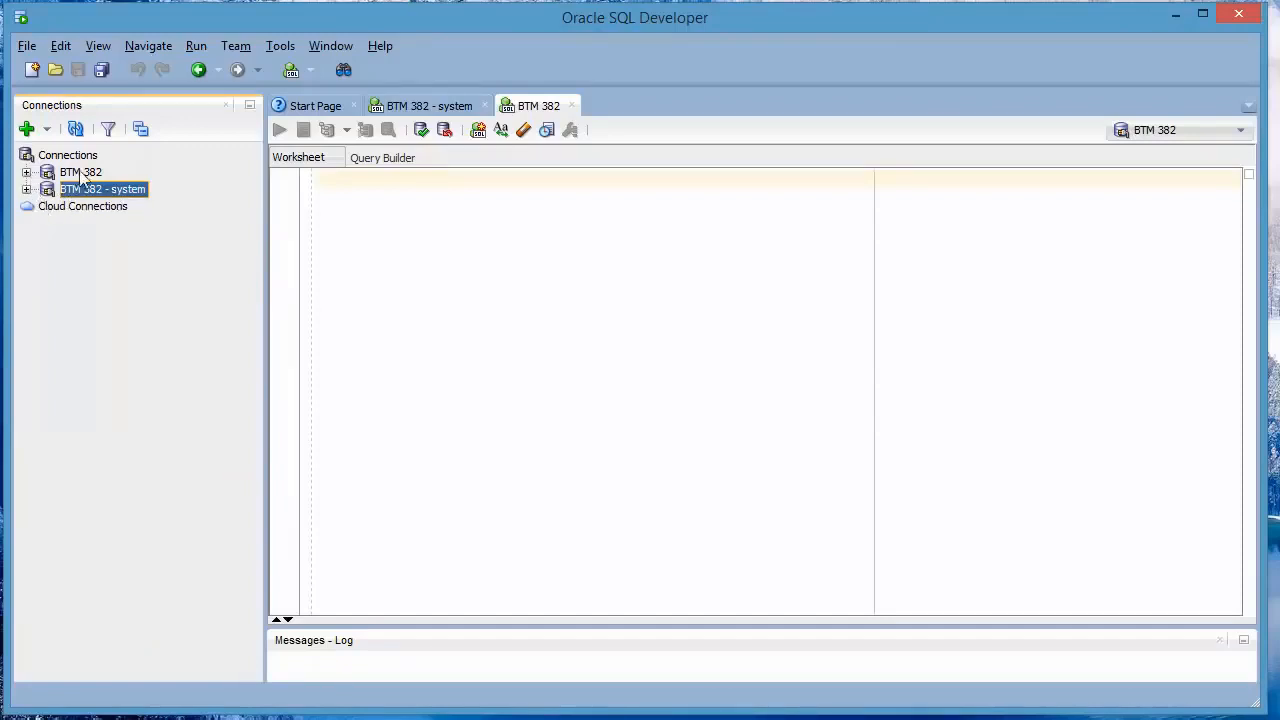
{"action": "left_click", "coordinate": [26, 172]}
{"action": "left_click", "coordinate": [26, 173]}
{"action": "left_click", "coordinate": [27, 190]}
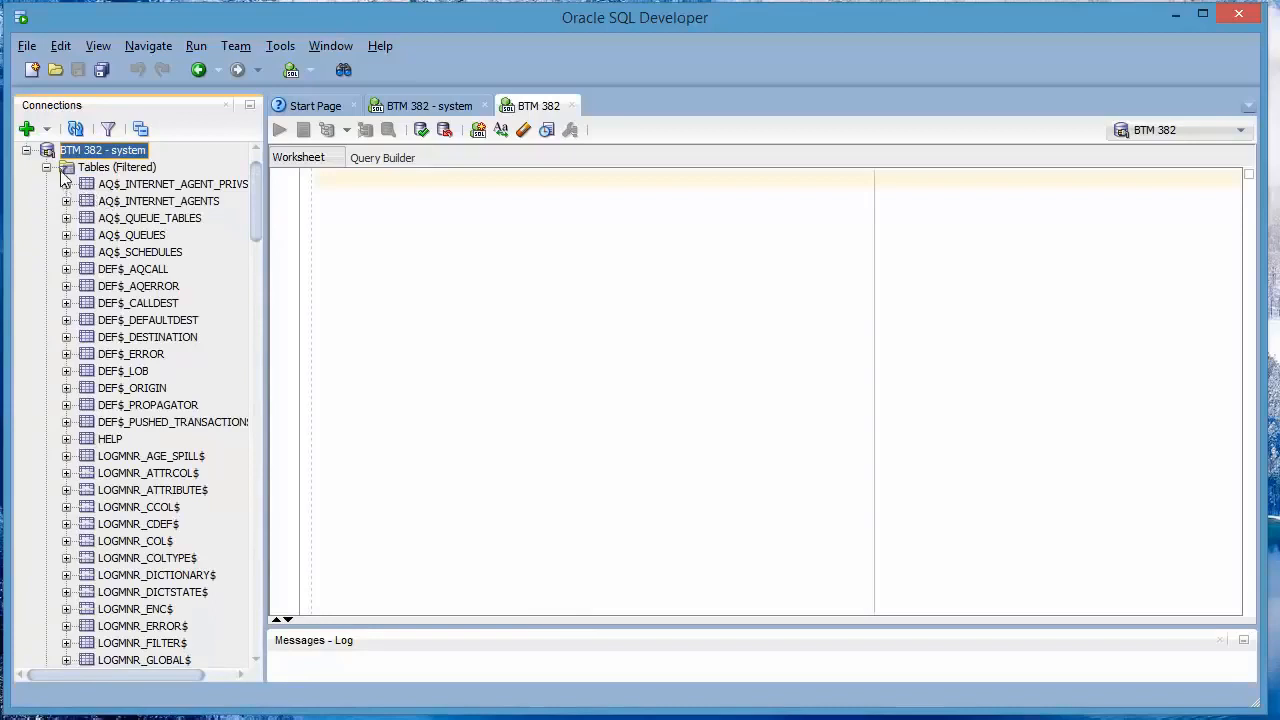
{"action": "scroll", "coordinate": [68, 228], "scroll_direction": "up", "scroll_amount": 1}
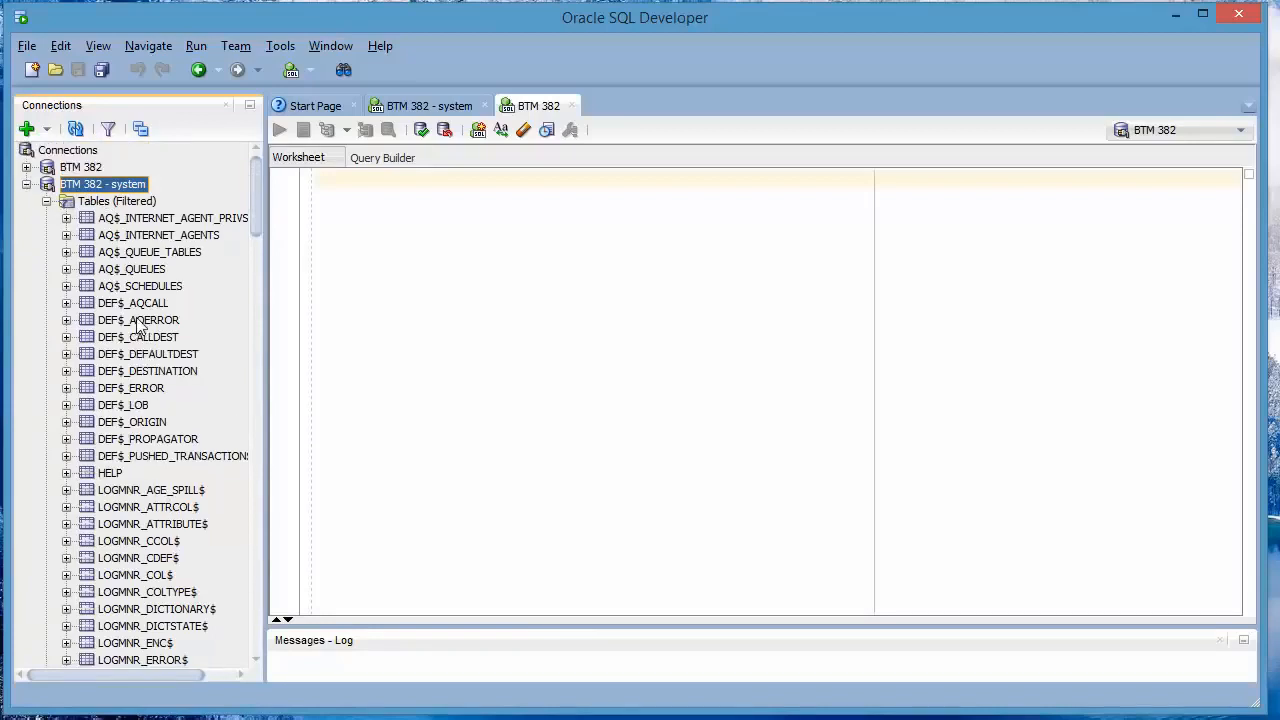
{"action": "left_click", "coordinate": [26, 167]}
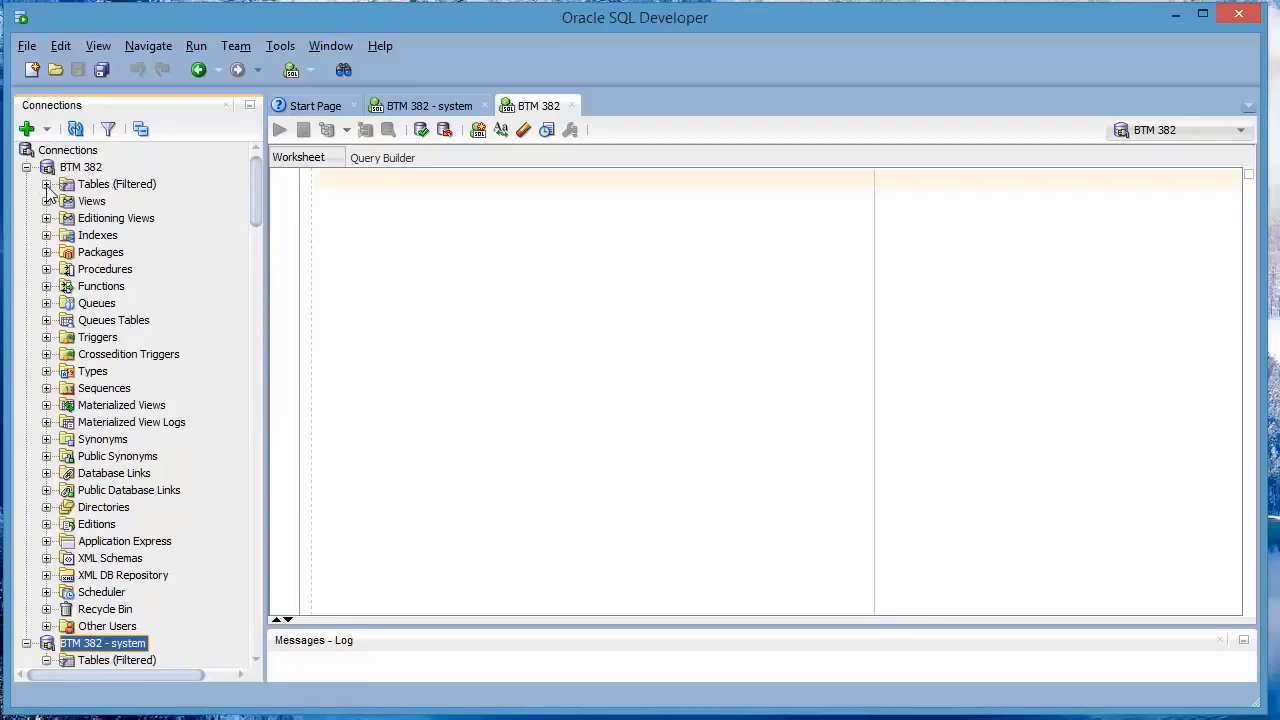
{"action": "double_click", "coordinate": [88, 186]}
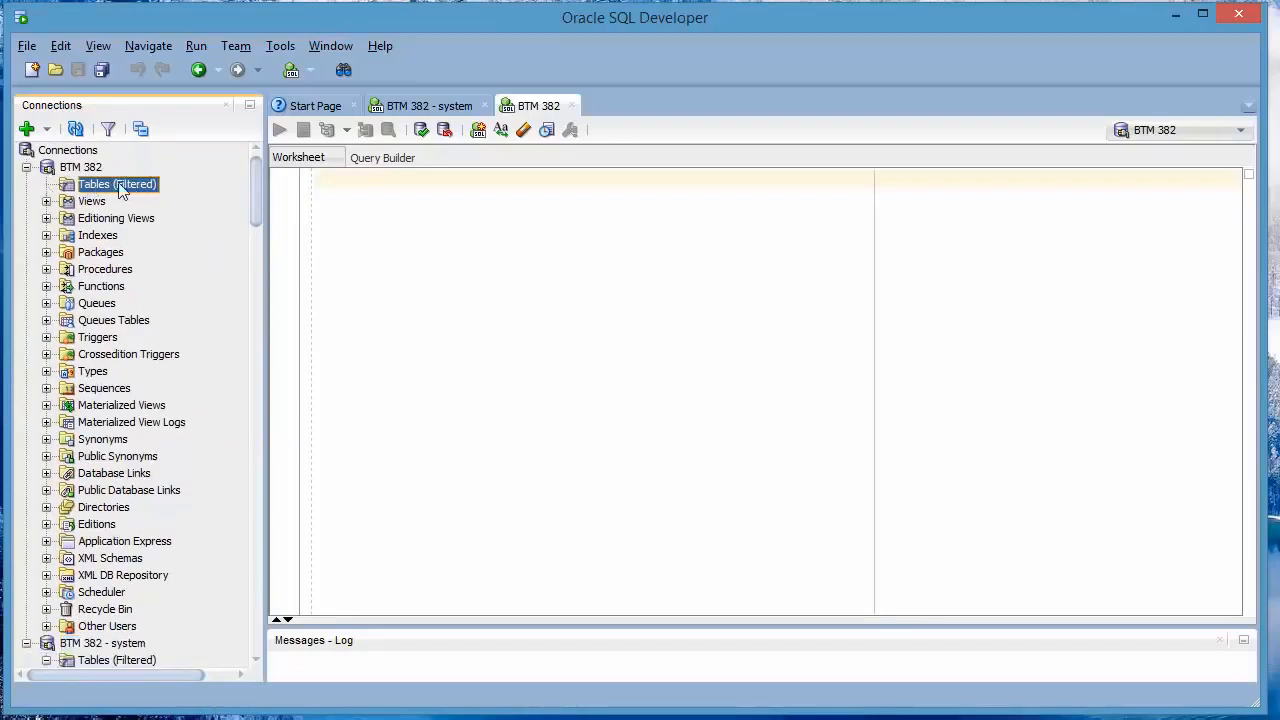
Paste the copied CREATE TABLE Persons statement into the BTM 382 worksheet and run it.
{"action": "left_click", "coordinate": [405, 240]}
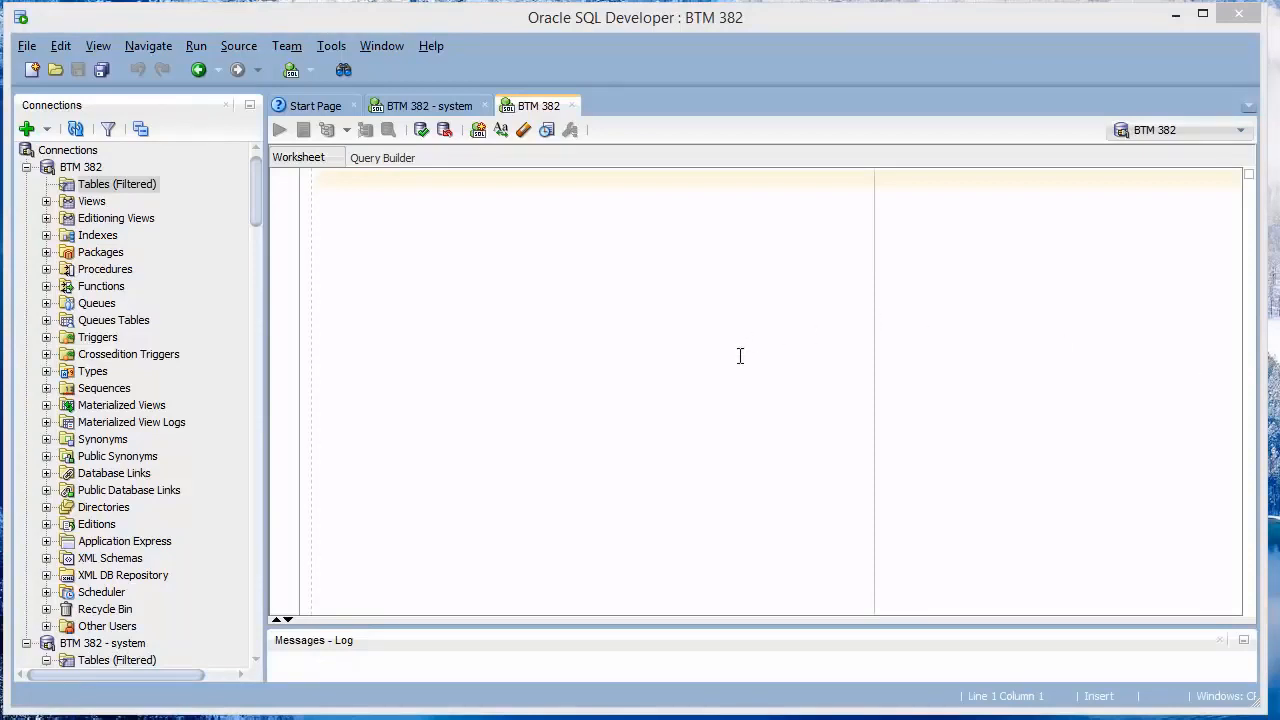
{"action": "left_click", "coordinate": [396, 227]}
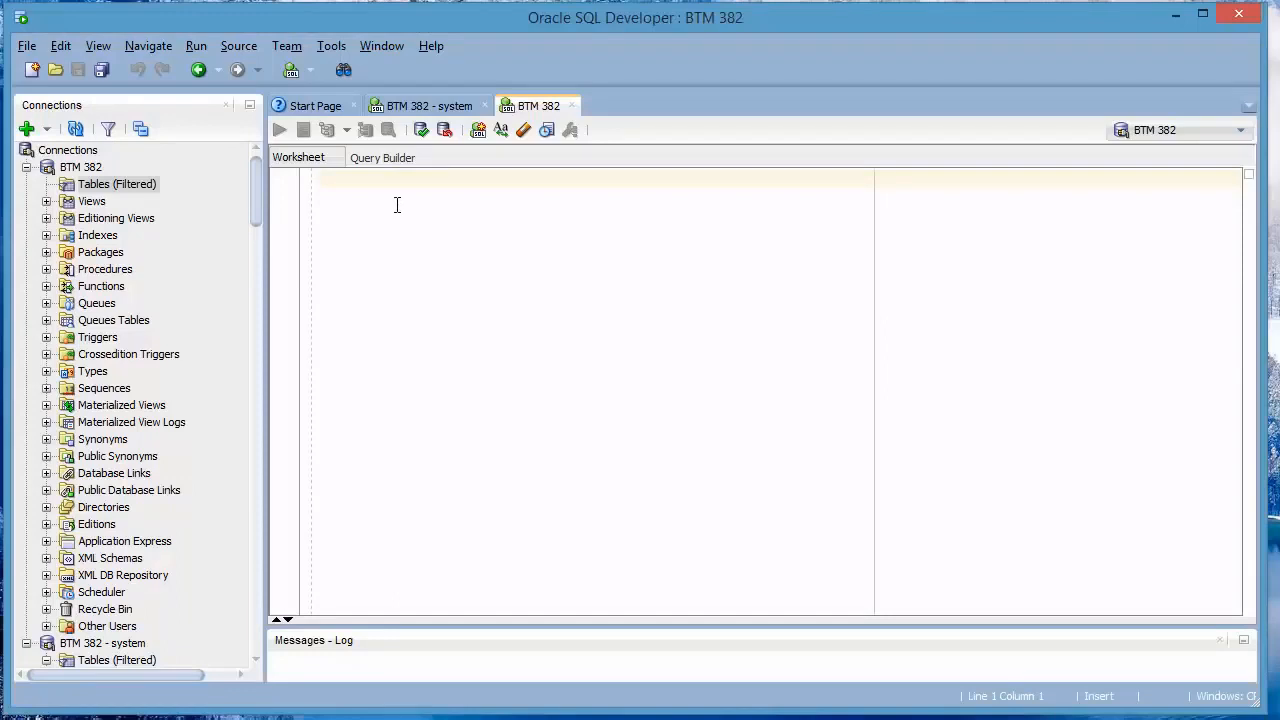
{"action": "right_click", "coordinate": [395, 238]}
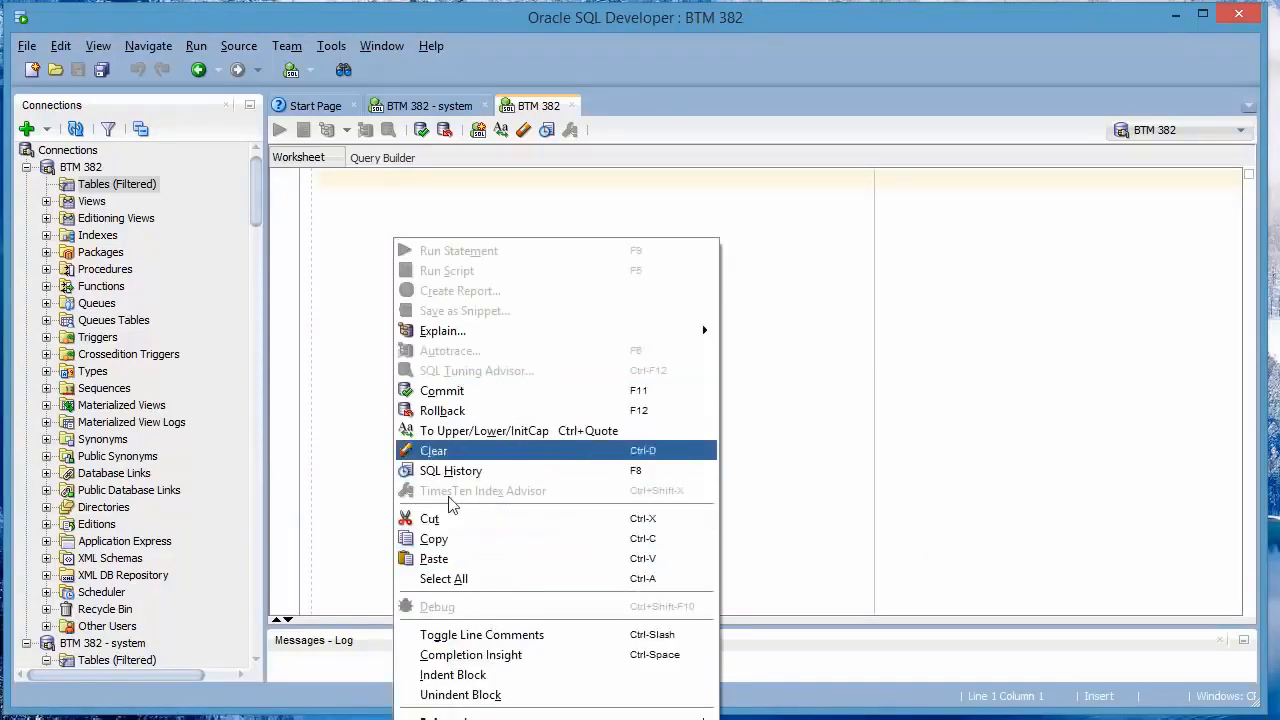
{"action": "left_click", "coordinate": [434, 558]}
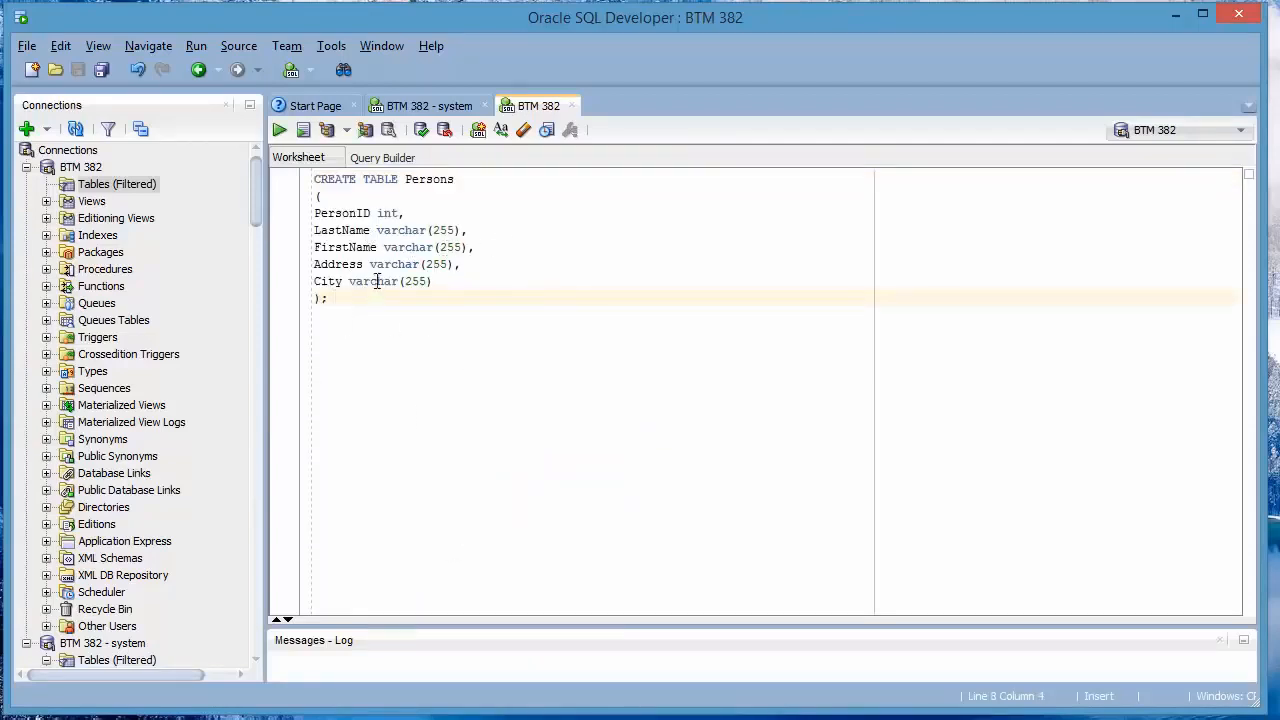
{"action": "left_click", "coordinate": [279, 132]}
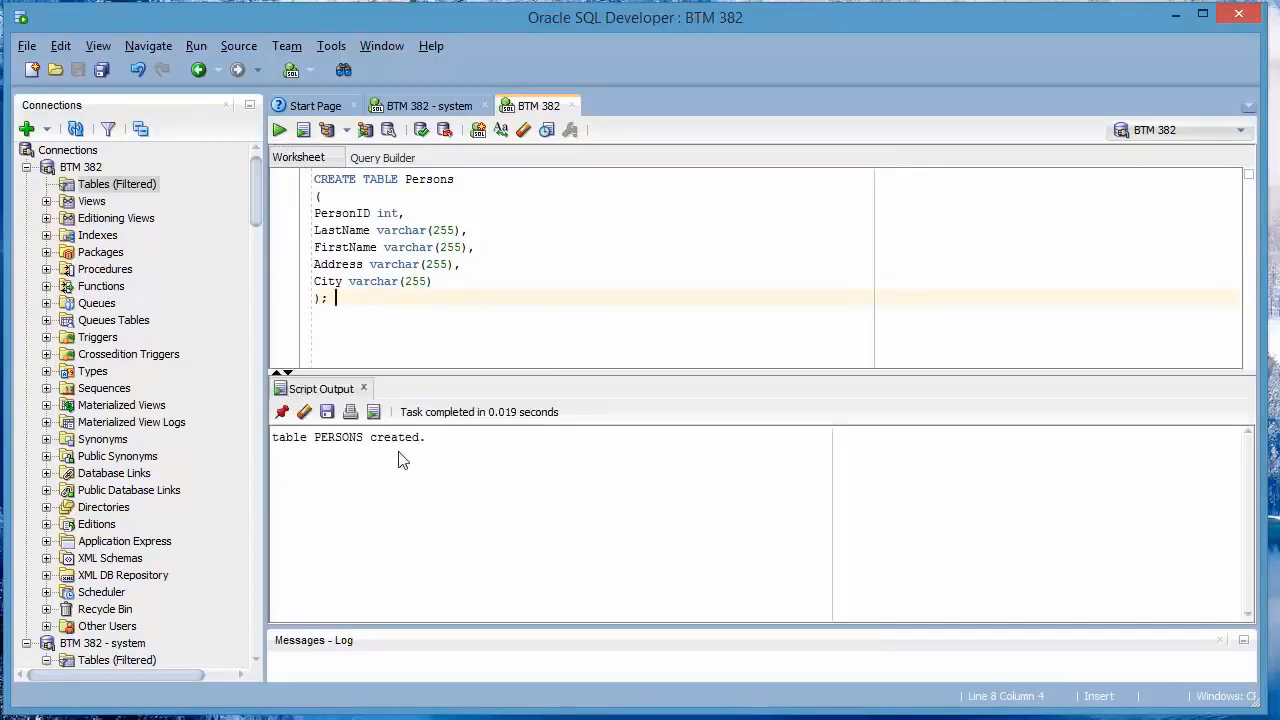
Refresh the BTM 382 table list, view the columns of the PERSONS table, and collapse the BTM 382 connection.
{"action": "left_click", "coordinate": [75, 130]}
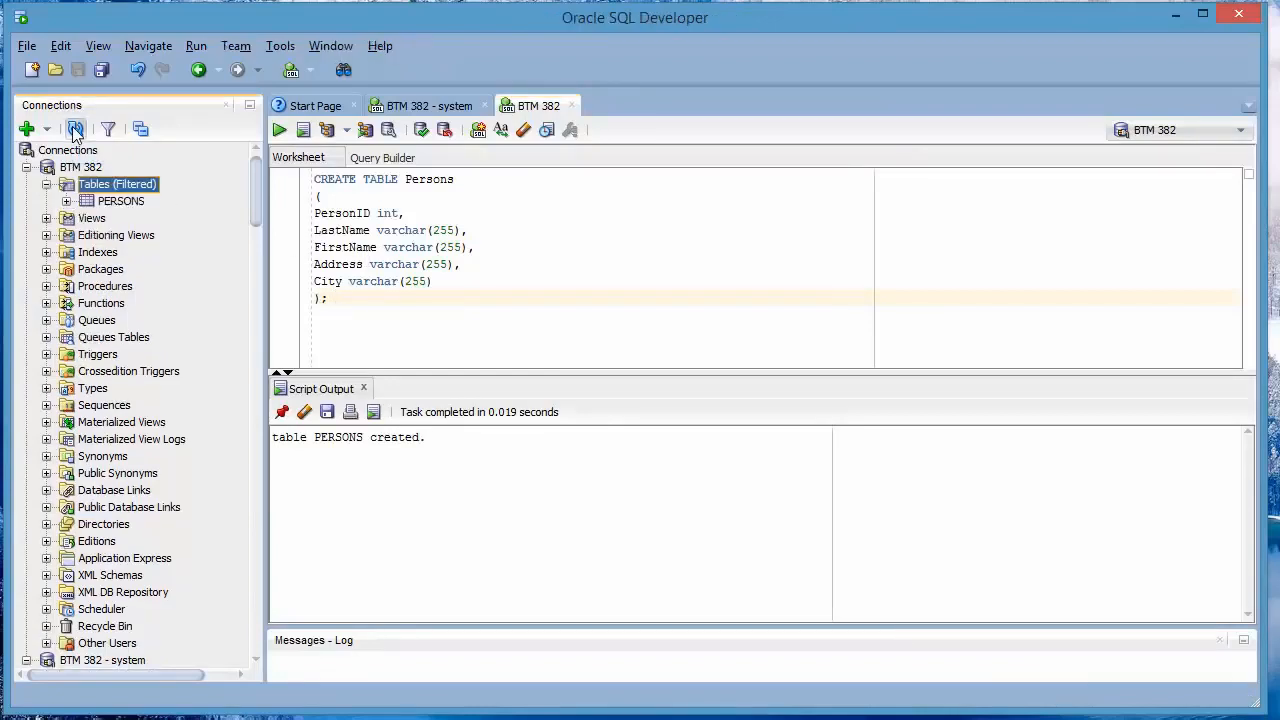
{"action": "left_click", "coordinate": [110, 202]}
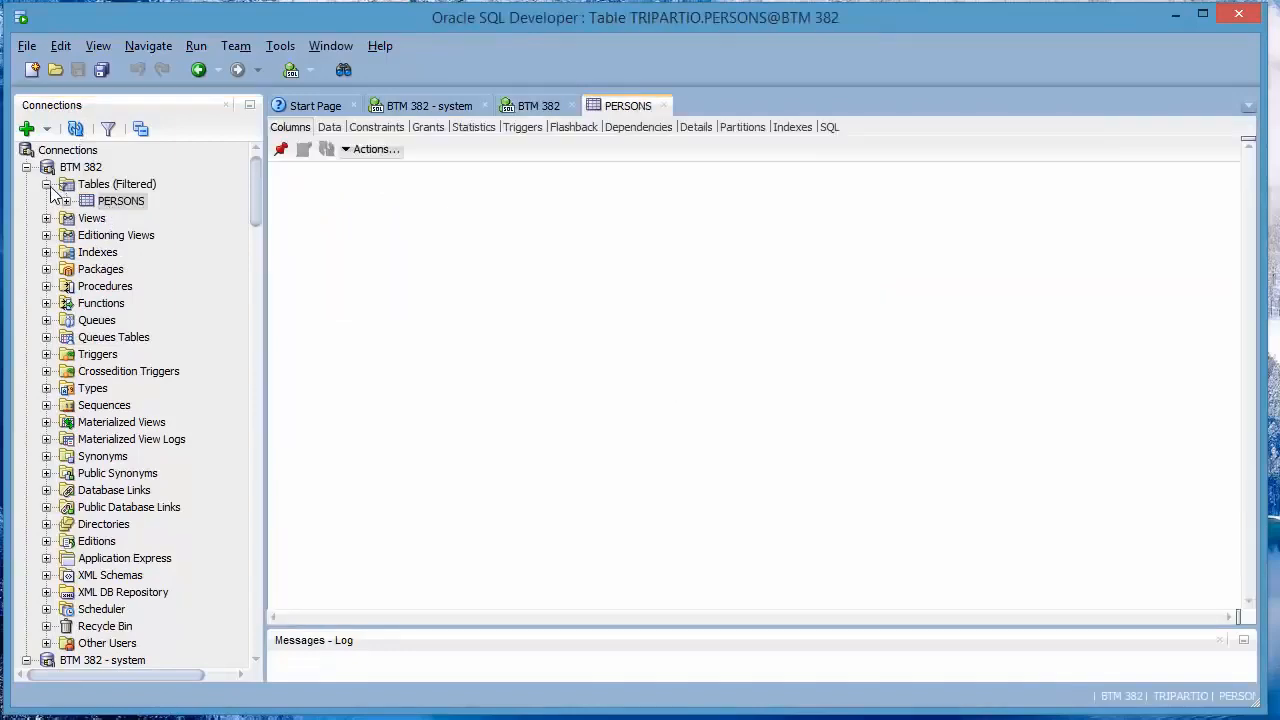
{"action": "left_click", "coordinate": [46, 184]}
{"action": "left_click", "coordinate": [27, 168]}
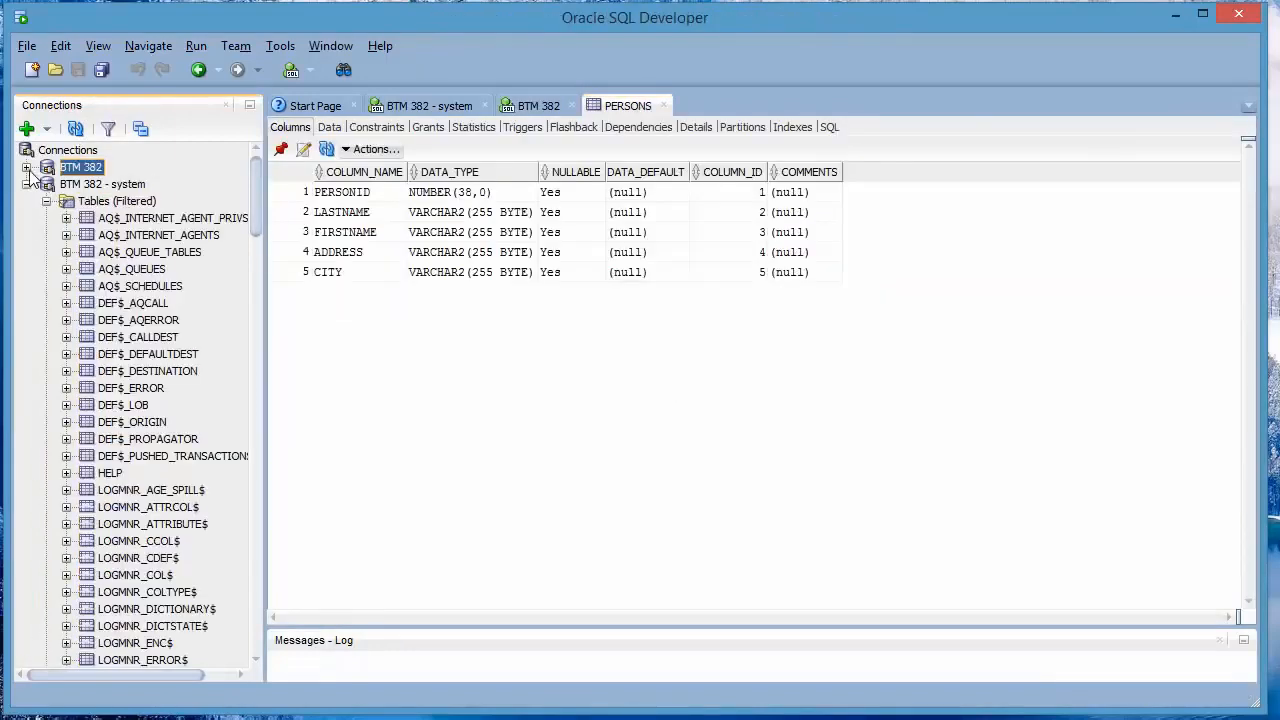
Collapse the tables of the BTM 382 - system connection and switch to its worksheet.
{"action": "left_click", "coordinate": [46, 206]}
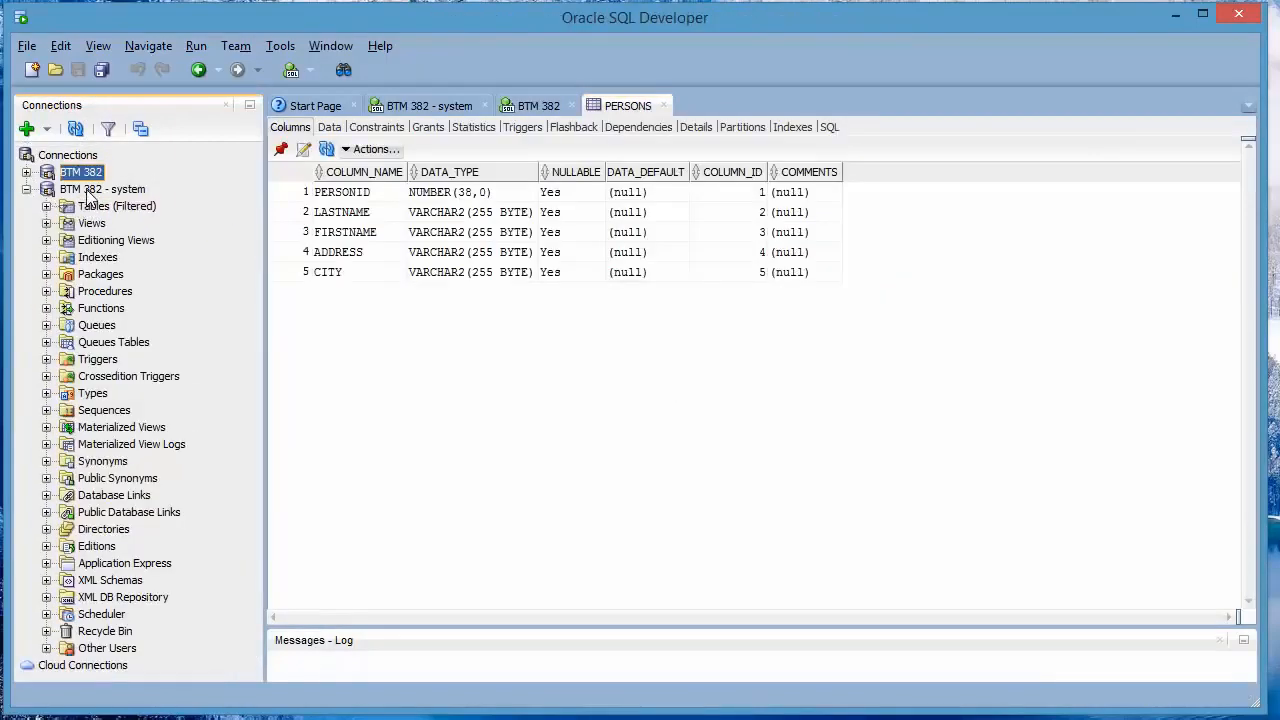
{"action": "right_click", "coordinate": [89, 195]}
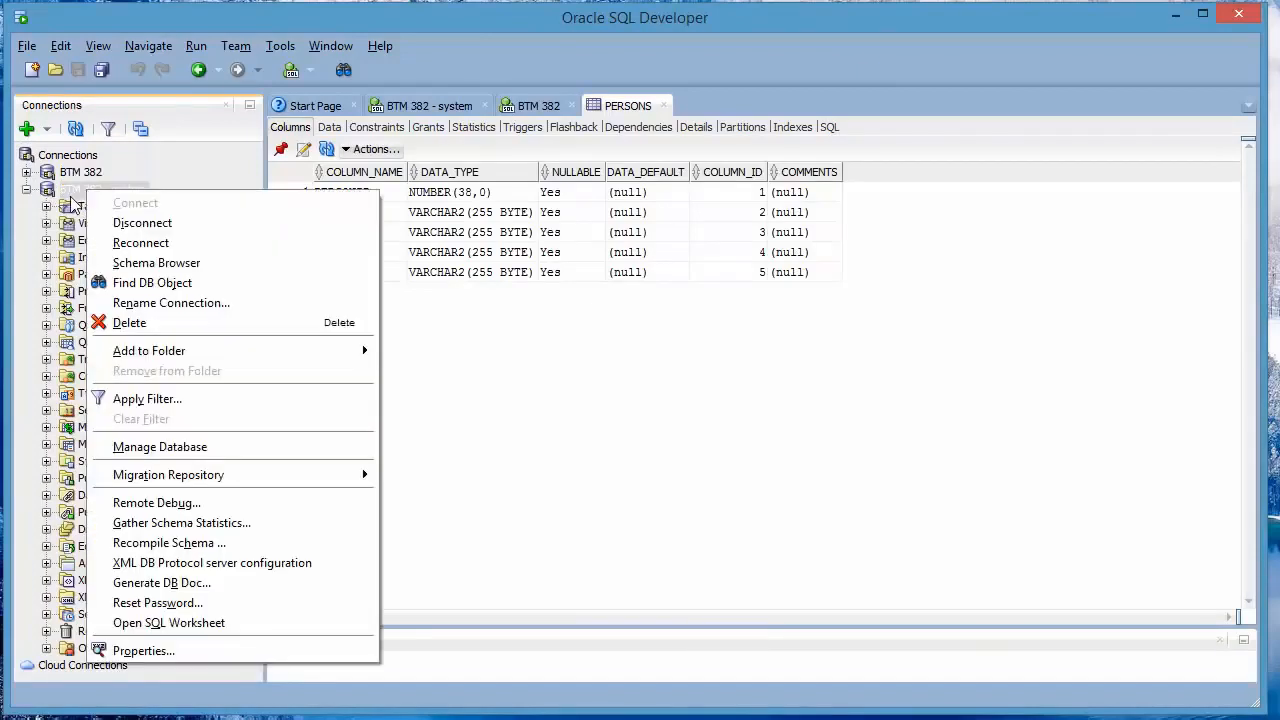
{"action": "left_click", "coordinate": [430, 107]}
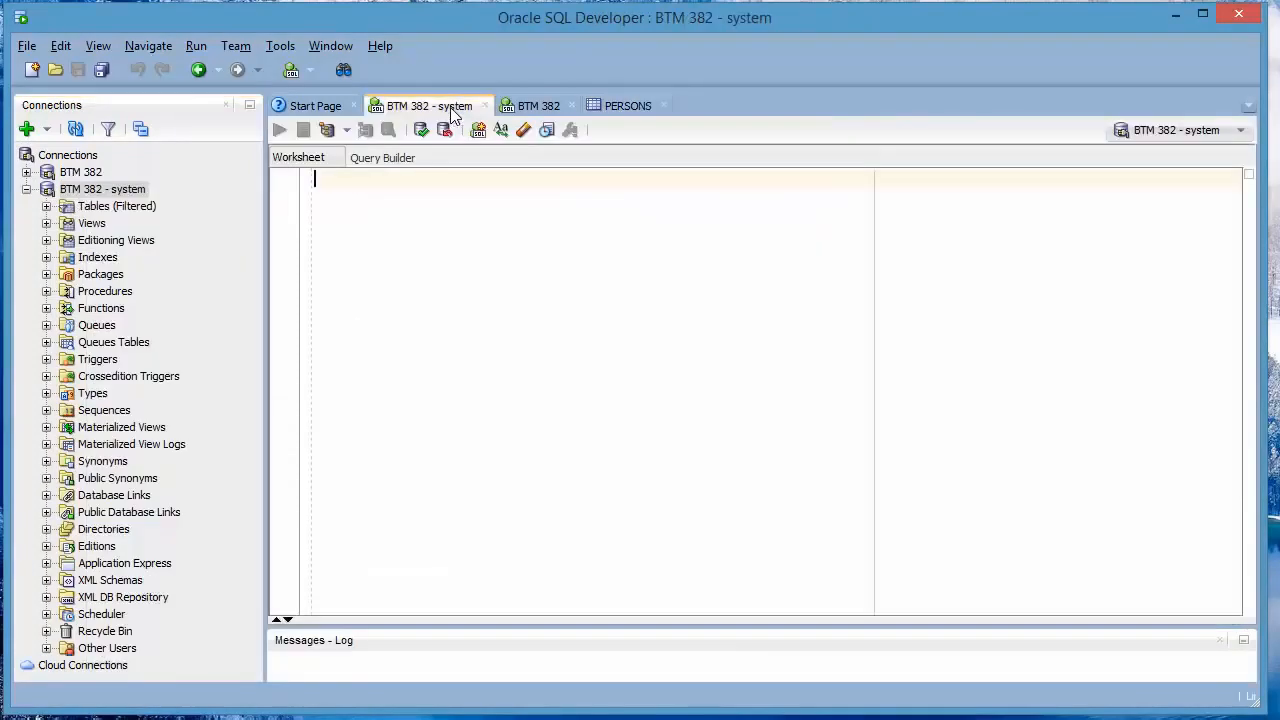
Paste the copied CREATE TABLE Persons statement into the BTM 382 - system worksheet and run it.
{"action": "right_click", "coordinate": [362, 191]}
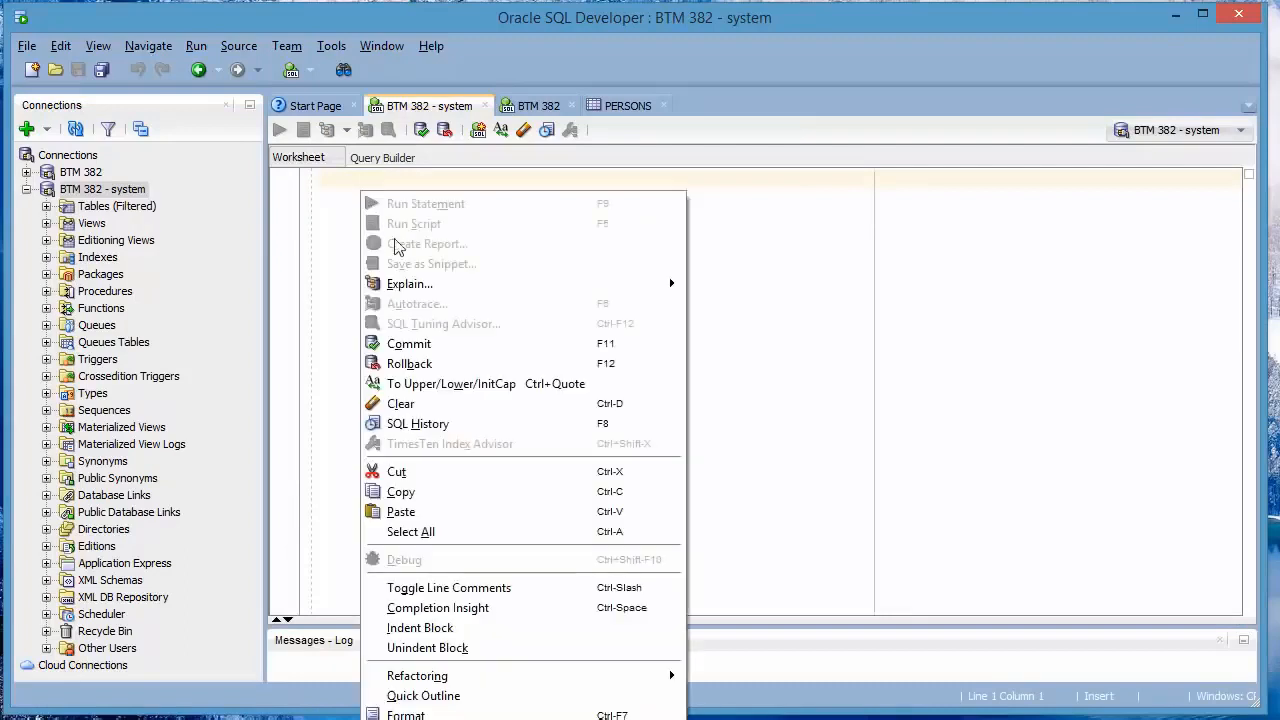
{"action": "left_click", "coordinate": [423, 513]}
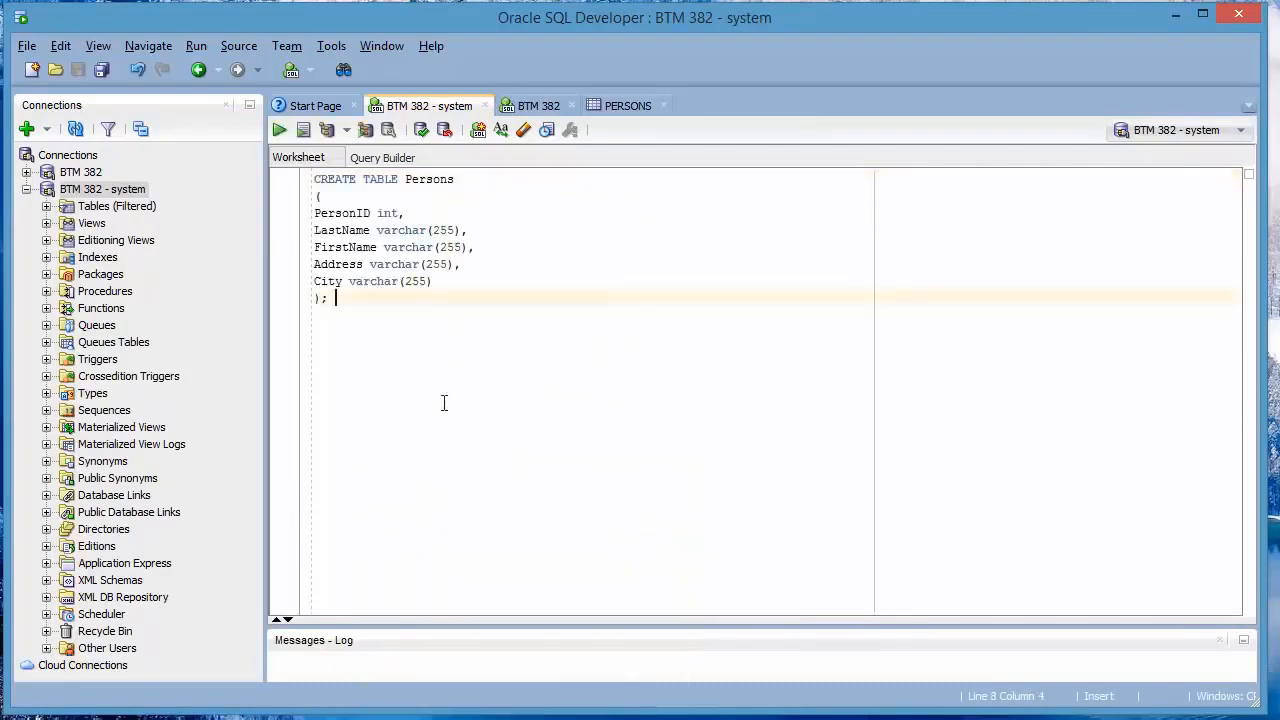
{"action": "left_click", "coordinate": [279, 130]}
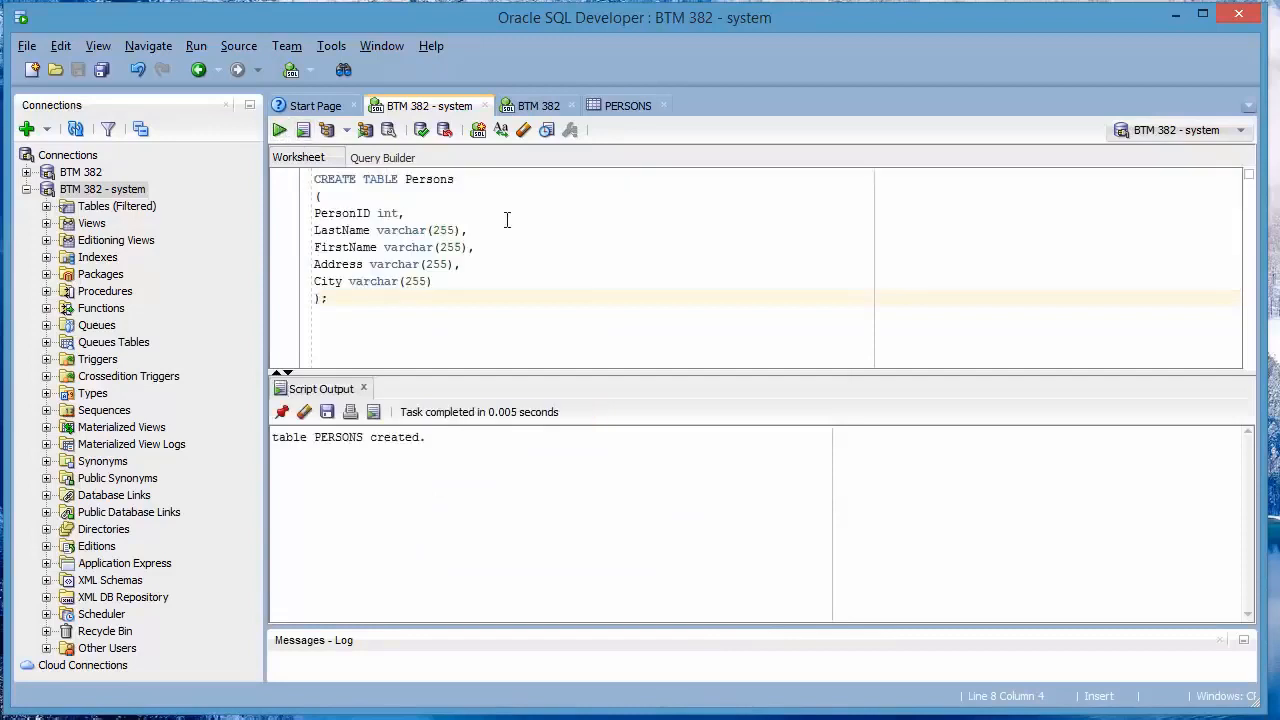
Expand the tables of the BTM 382 - system connection, find PERSONS among them, and view its columns.
{"action": "left_click", "coordinate": [46, 206]}
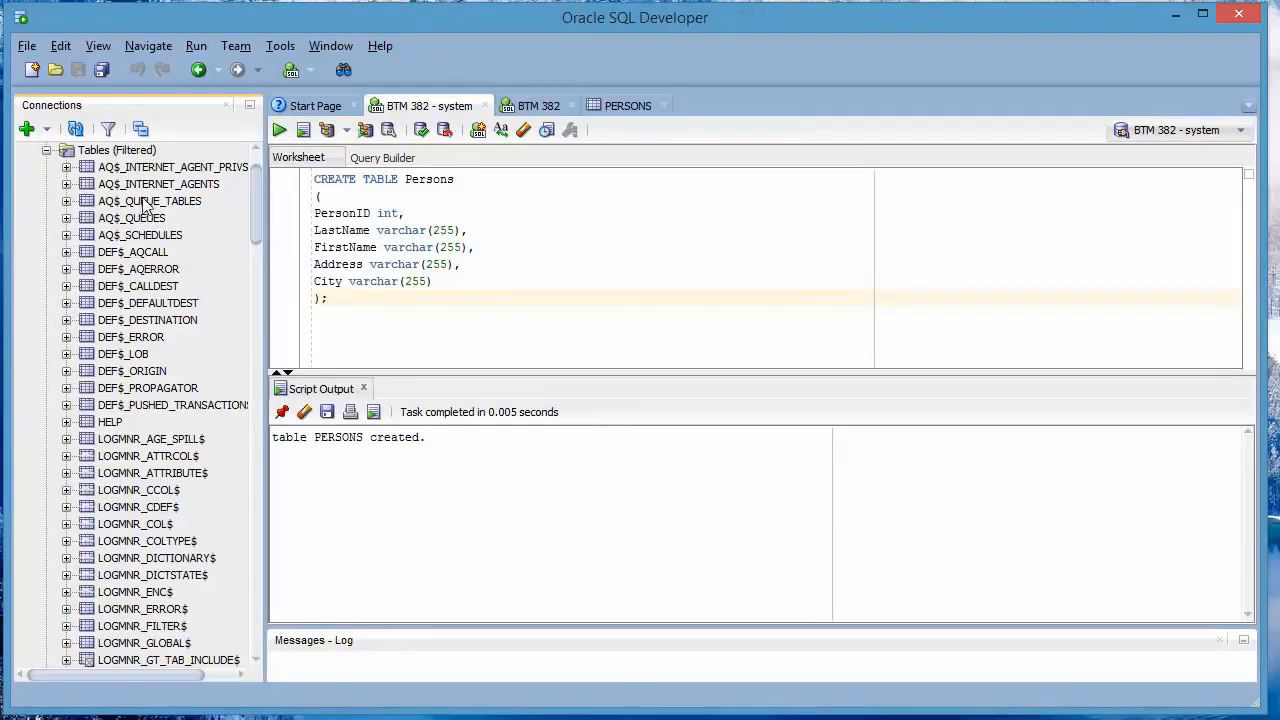
{"action": "left_click_drag", "start_coordinate": [256, 199], "coordinate": [270, 485]}
{"action": "left_click", "coordinate": [105, 397]}
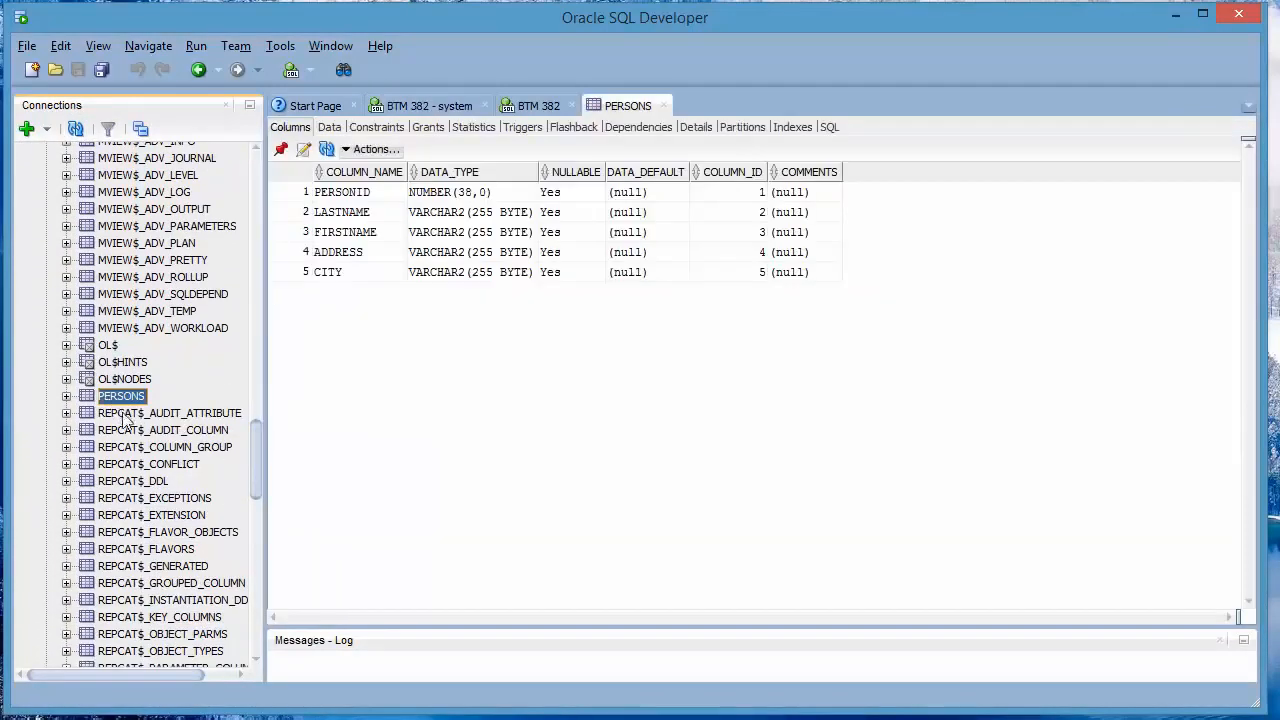
{"action": "scroll", "coordinate": [137, 485], "scroll_direction": "down", "scroll_amount": 3}
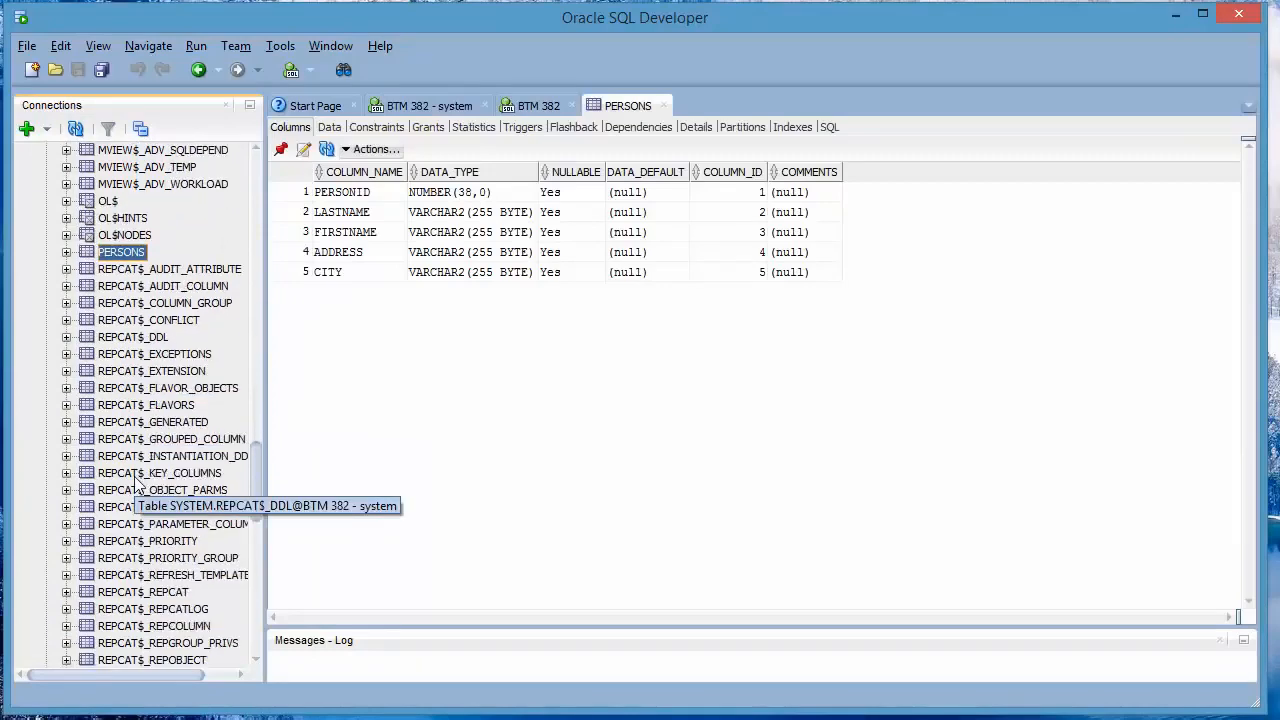
{"action": "scroll", "coordinate": [137, 485], "scroll_direction": "up", "scroll_amount": 1}
{"action": "scroll", "coordinate": [137, 485], "scroll_direction": "up", "scroll_amount": 5}
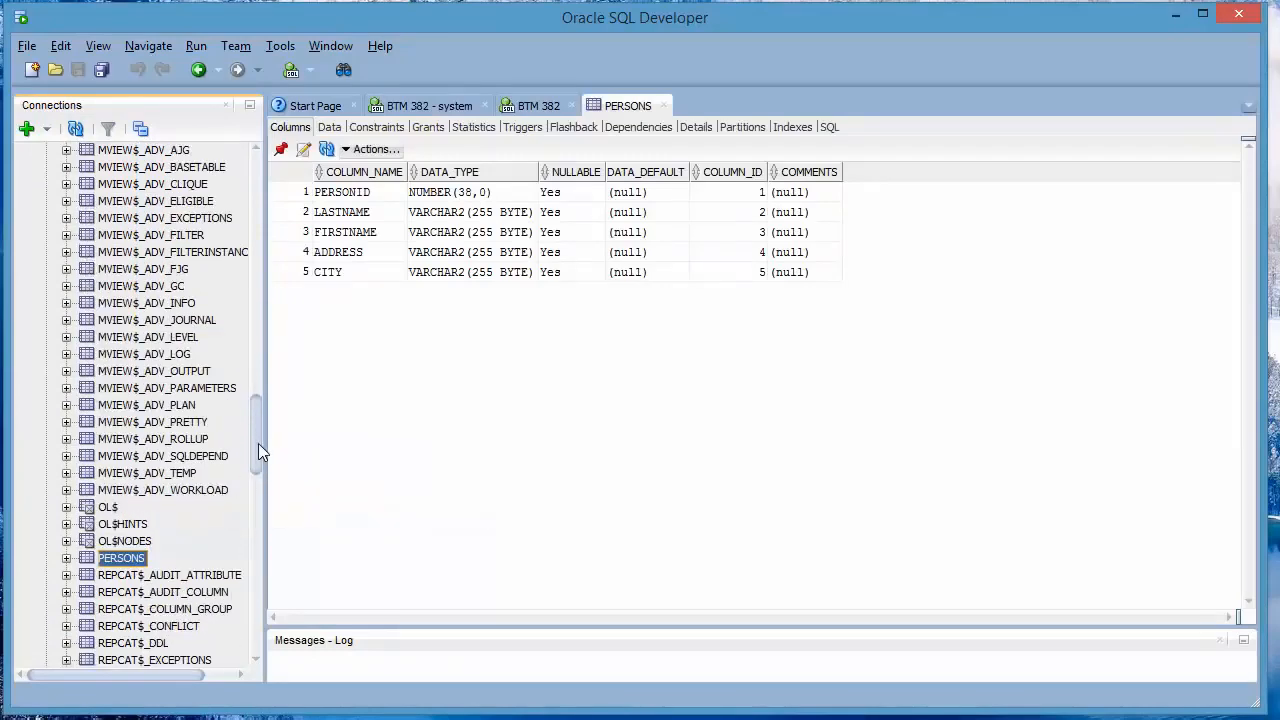
{"action": "scroll", "coordinate": [258, 440], "scroll_direction": "up", "scroll_amount": 20}
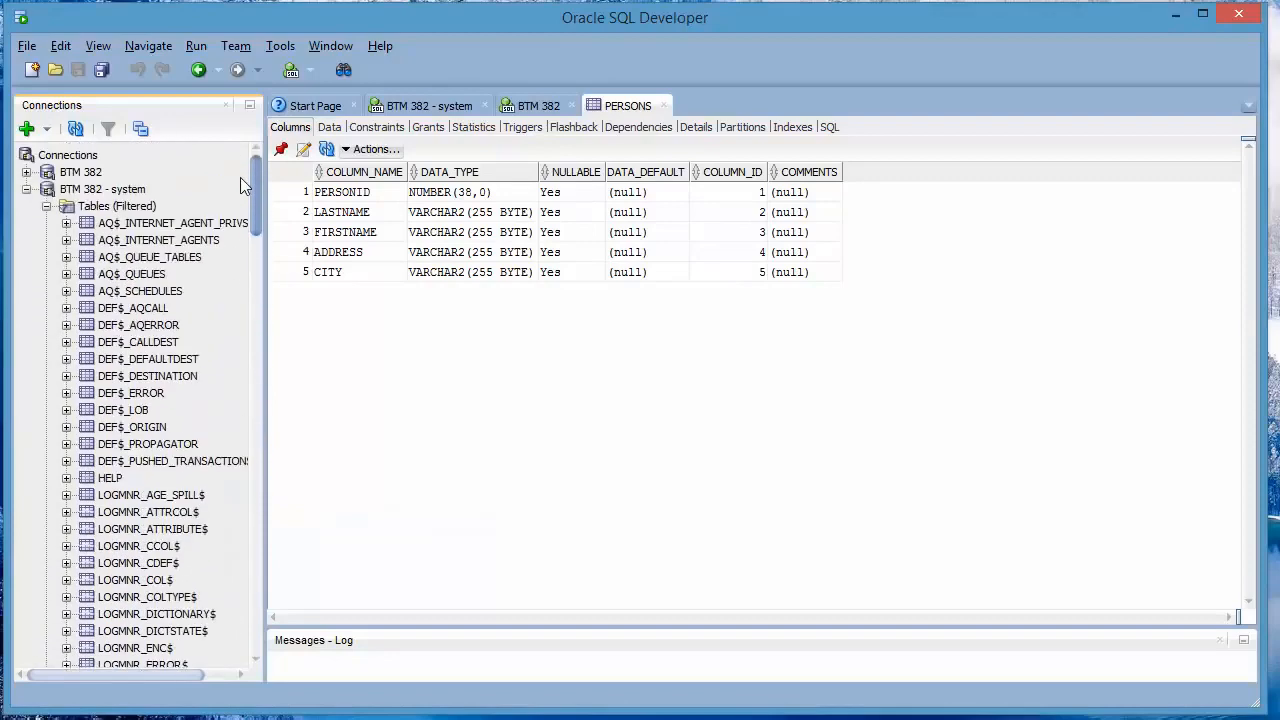
Collapse the BTM 382 - system connection, expand BTM 382, and open the PERSONS table in its table list.
{"action": "left_click", "coordinate": [26, 189]}
{"action": "left_click", "coordinate": [26, 172]}
{"action": "left_click", "coordinate": [46, 189]}
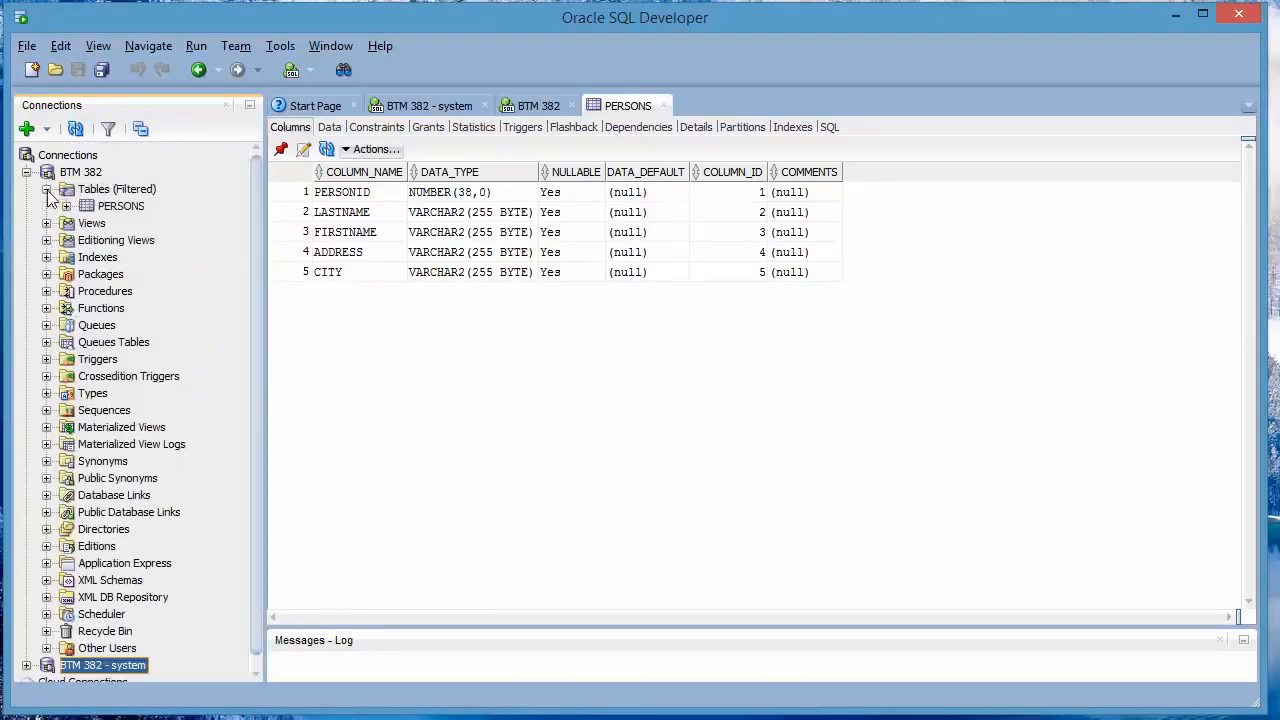
{"action": "left_click", "coordinate": [101, 193]}
{"action": "left_click", "coordinate": [110, 207]}
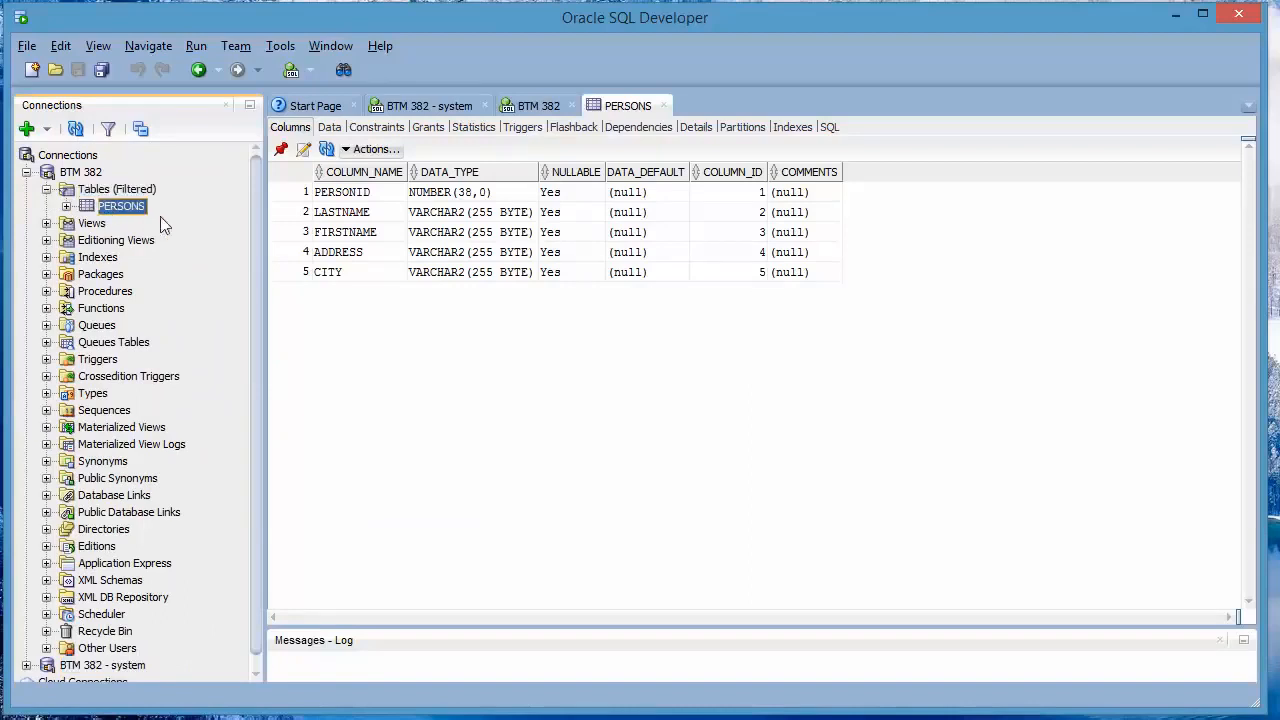